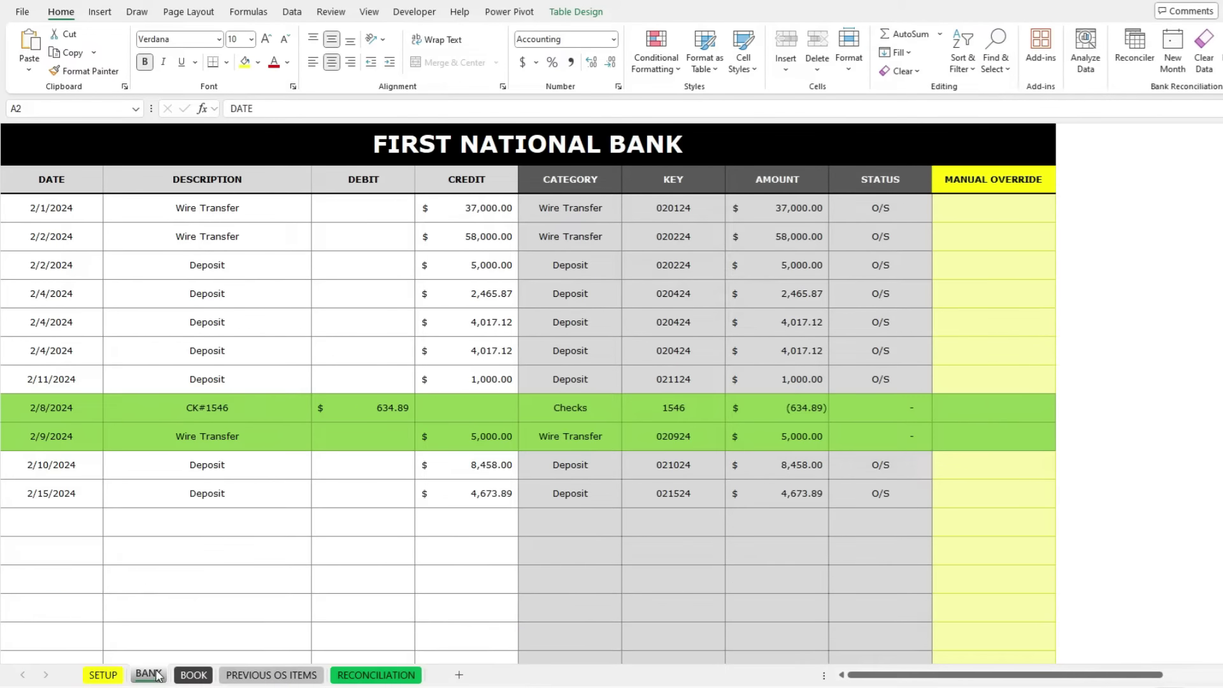
# Review the ledger entries on the BOOK sheet and the Checks category and its identifier on the SETUP sheet.
pyautogui.click(192, 674)
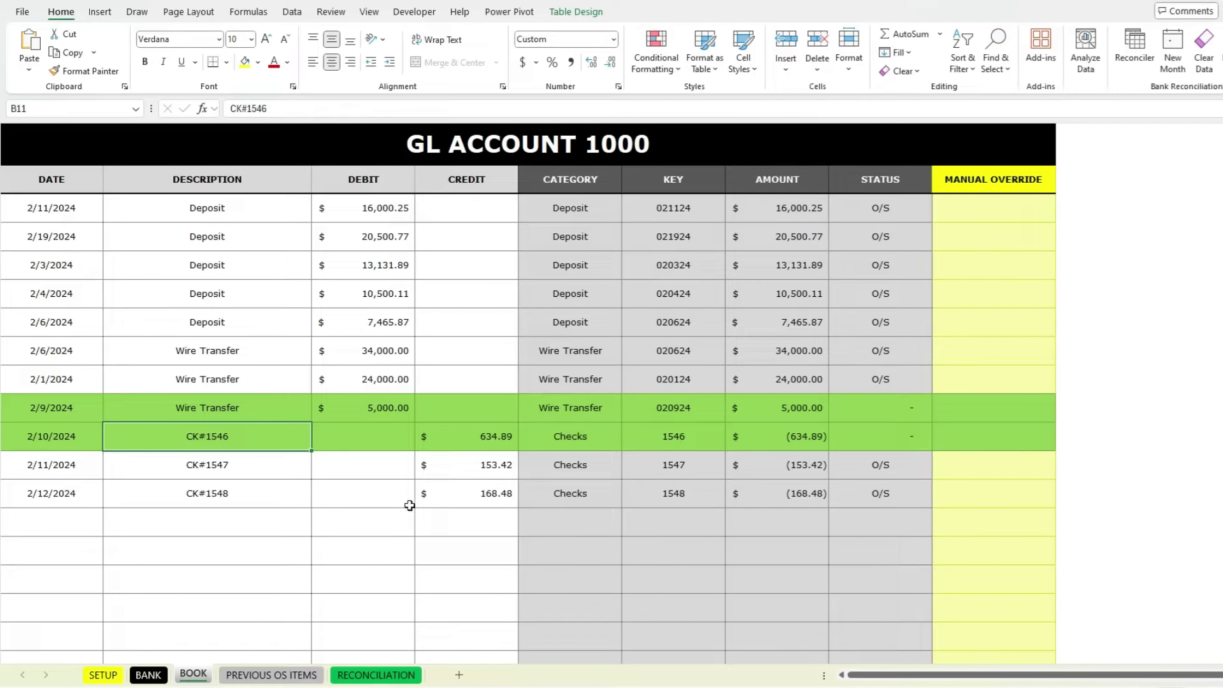
pyautogui.click(122, 677)
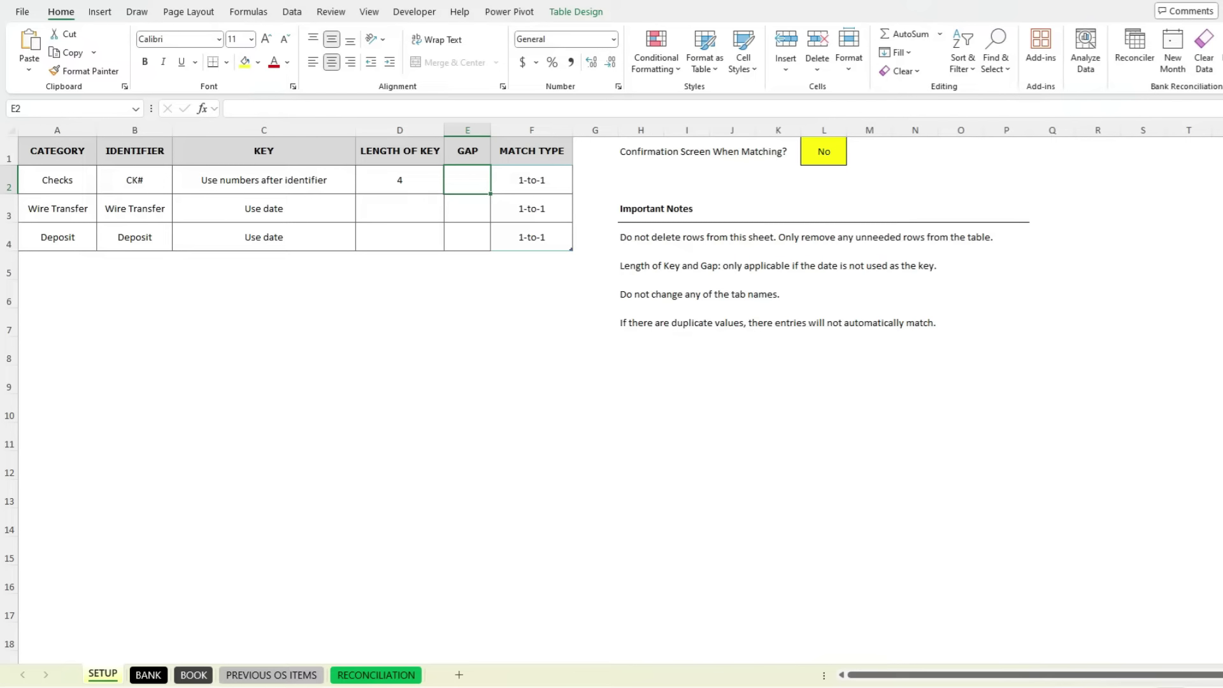
pyautogui.click(83, 185)
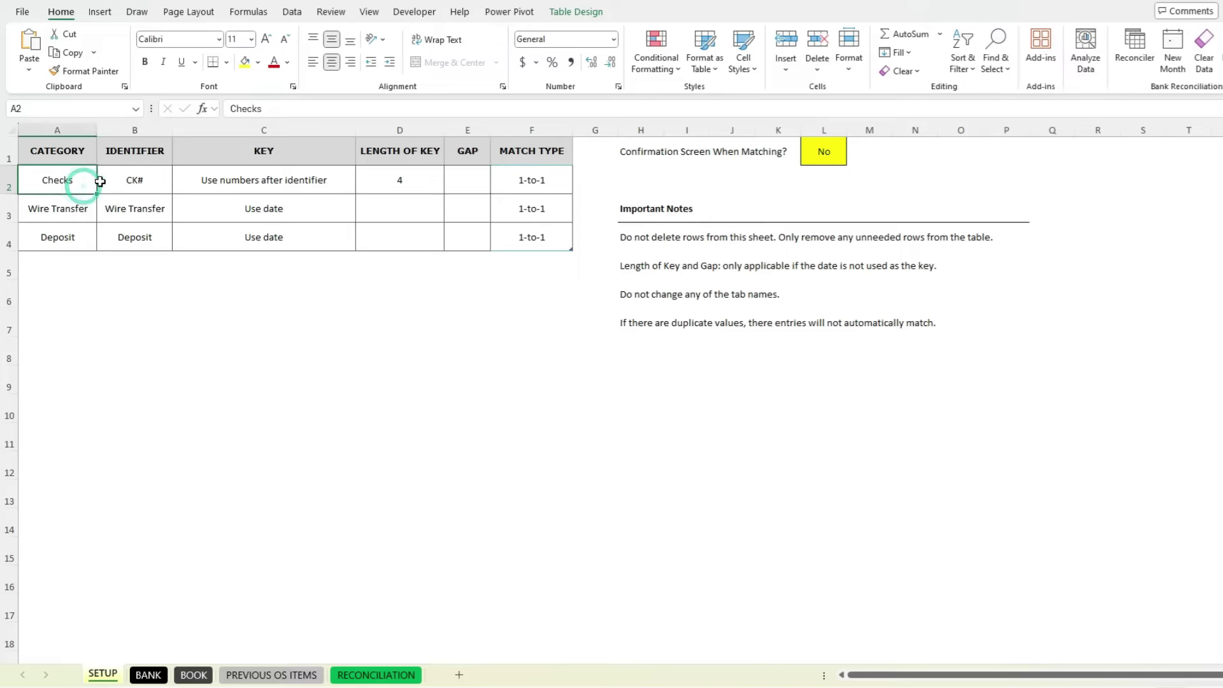
pyautogui.click(139, 188)
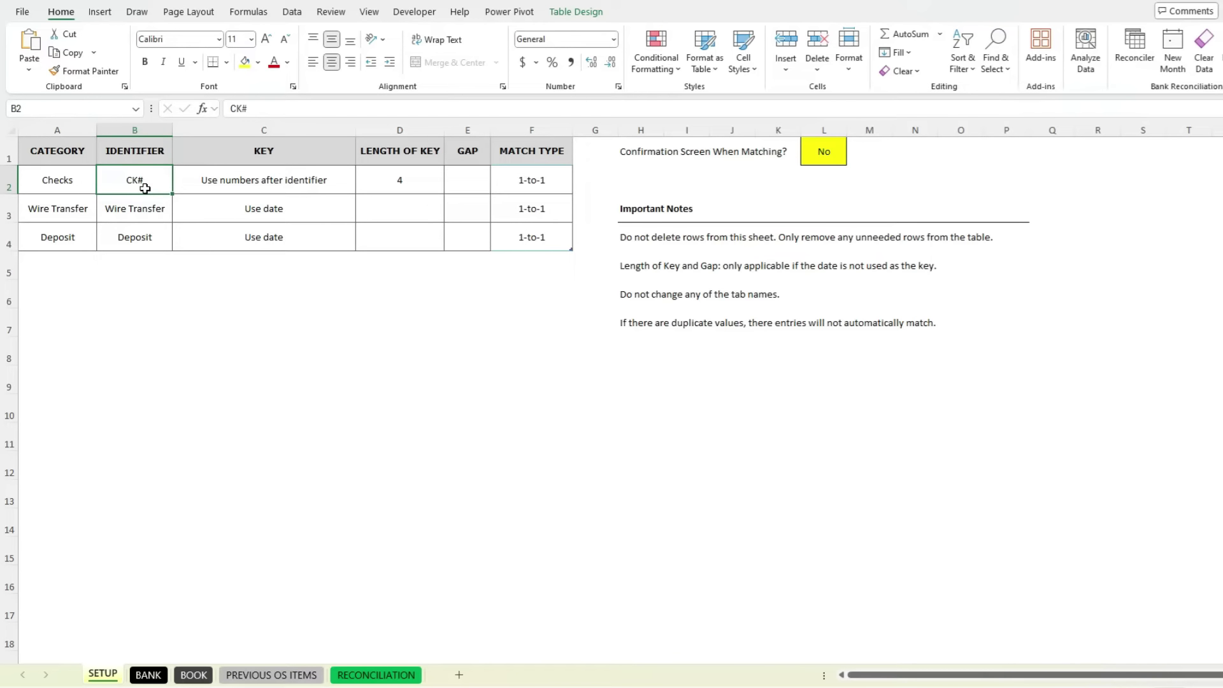
pyautogui.click(79, 189)
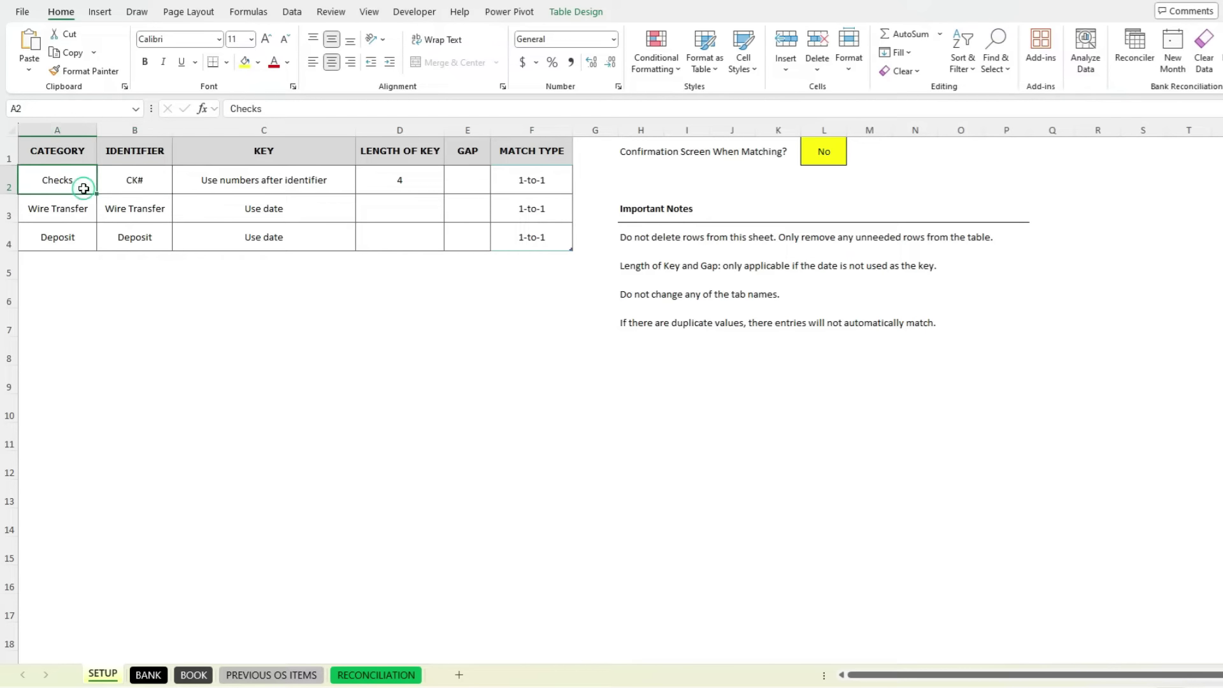
pyautogui.click(144, 173)
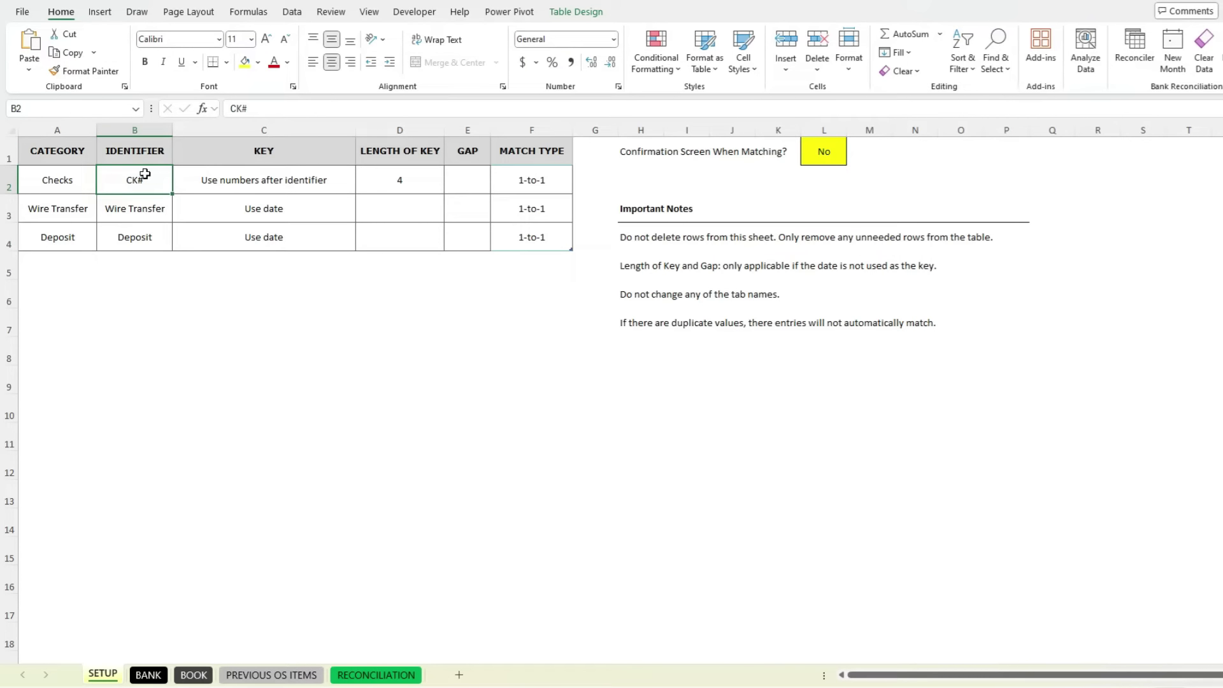
# Examine the Checks row's key, length of key, gap and match type settings, including the available key and match type options.
pyautogui.click(319, 176)
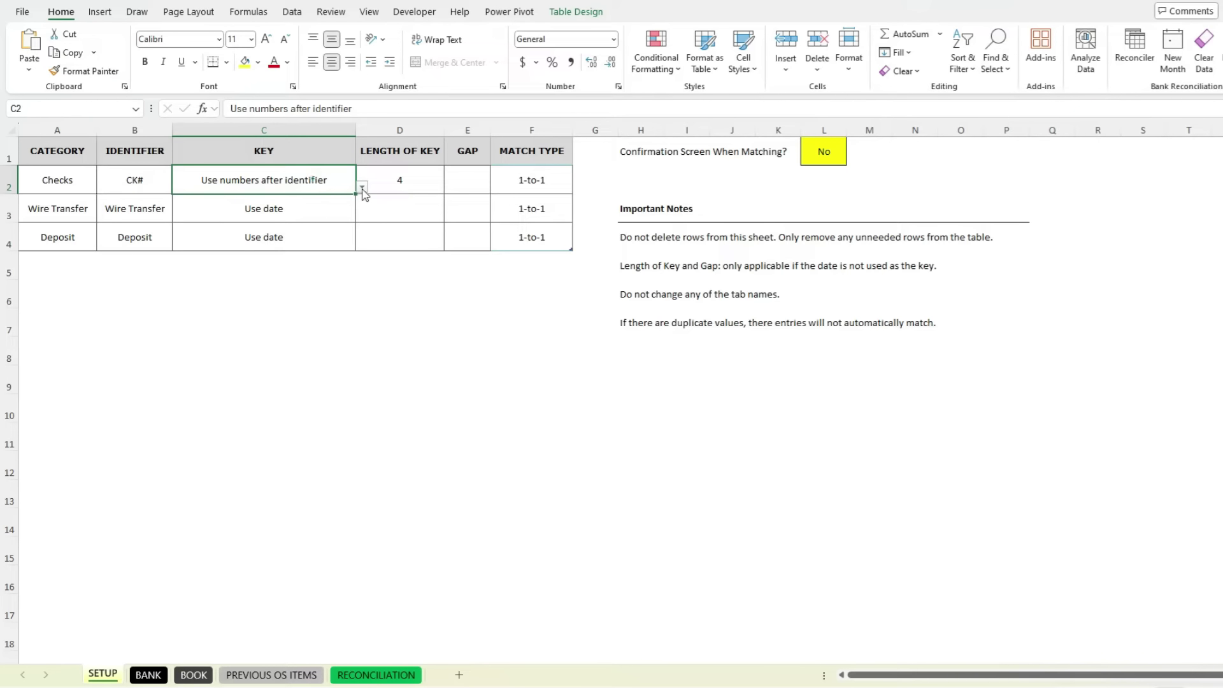
pyautogui.click(363, 187)
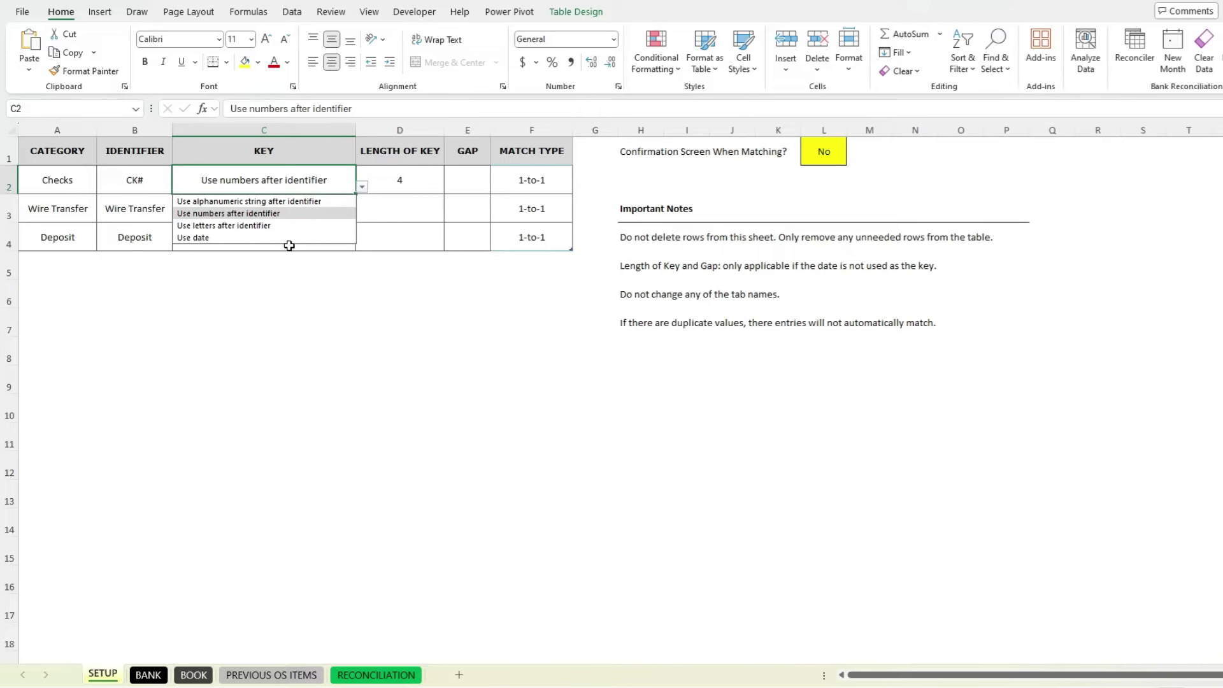
pyautogui.click(336, 172)
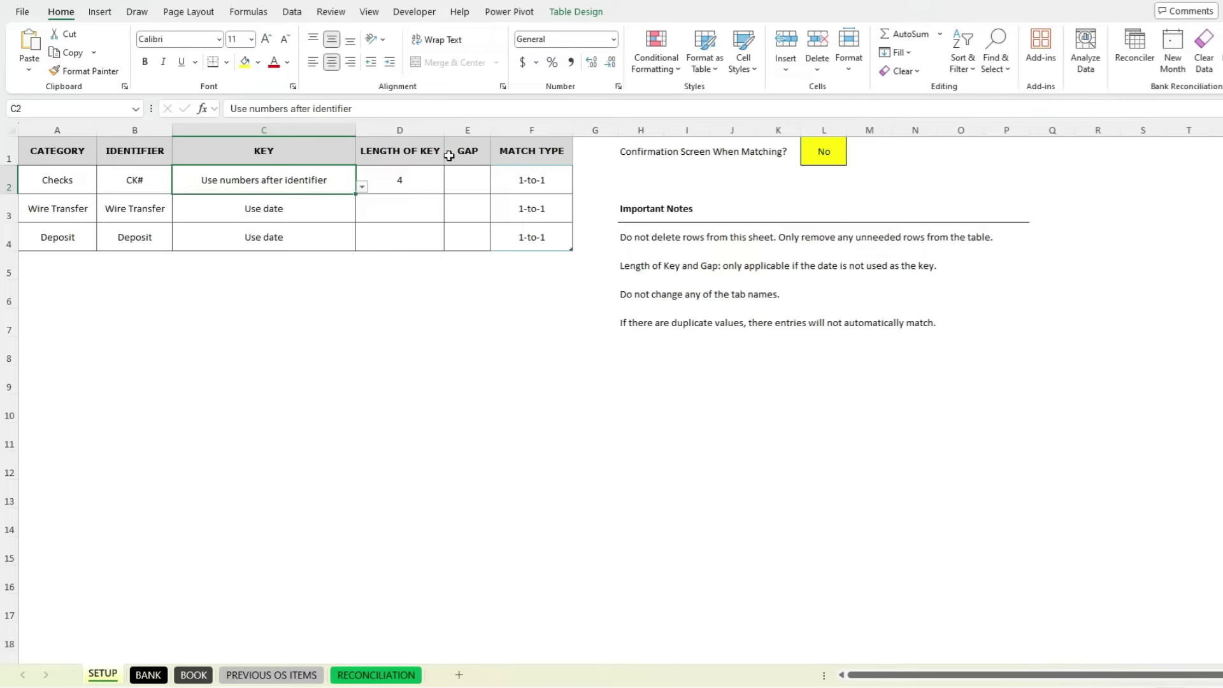
pyautogui.click(409, 176)
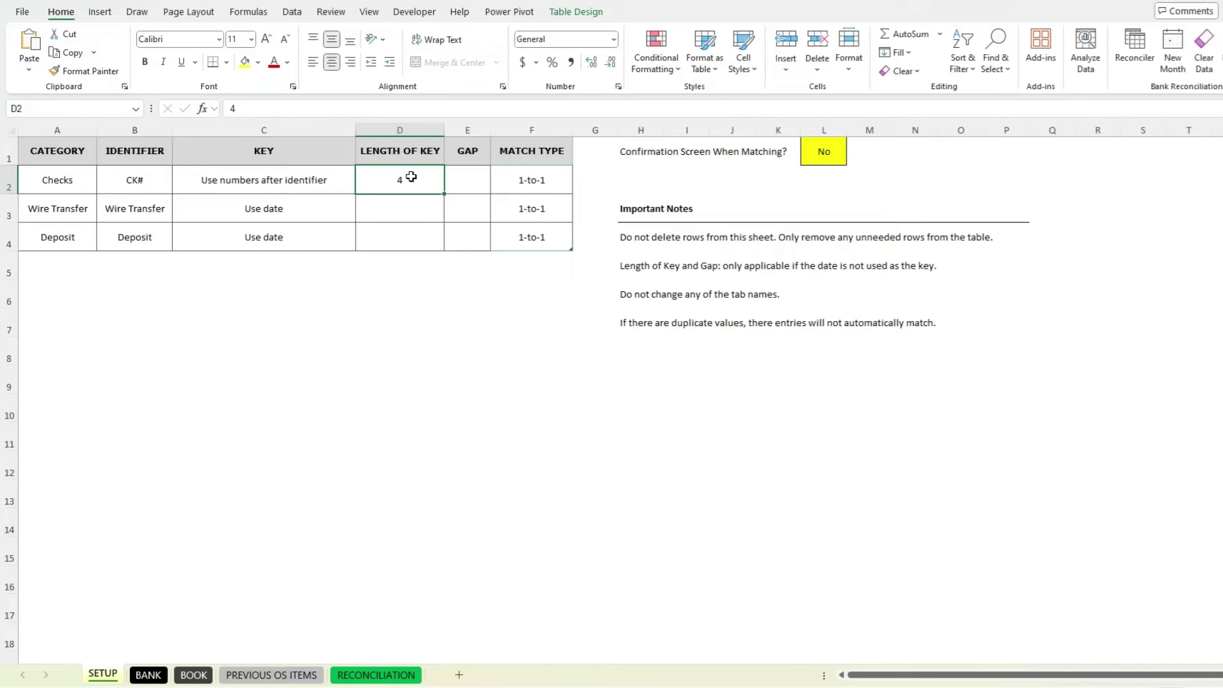
pyautogui.click(456, 180)
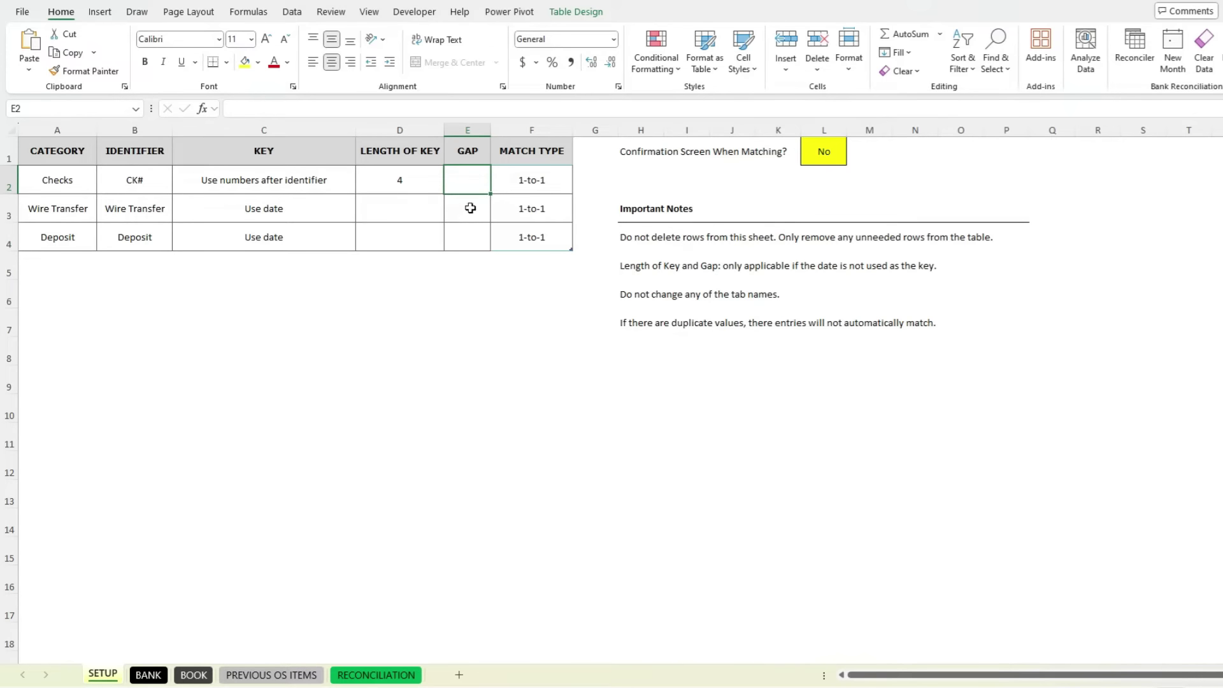
pyautogui.click(535, 183)
pyautogui.click(581, 186)
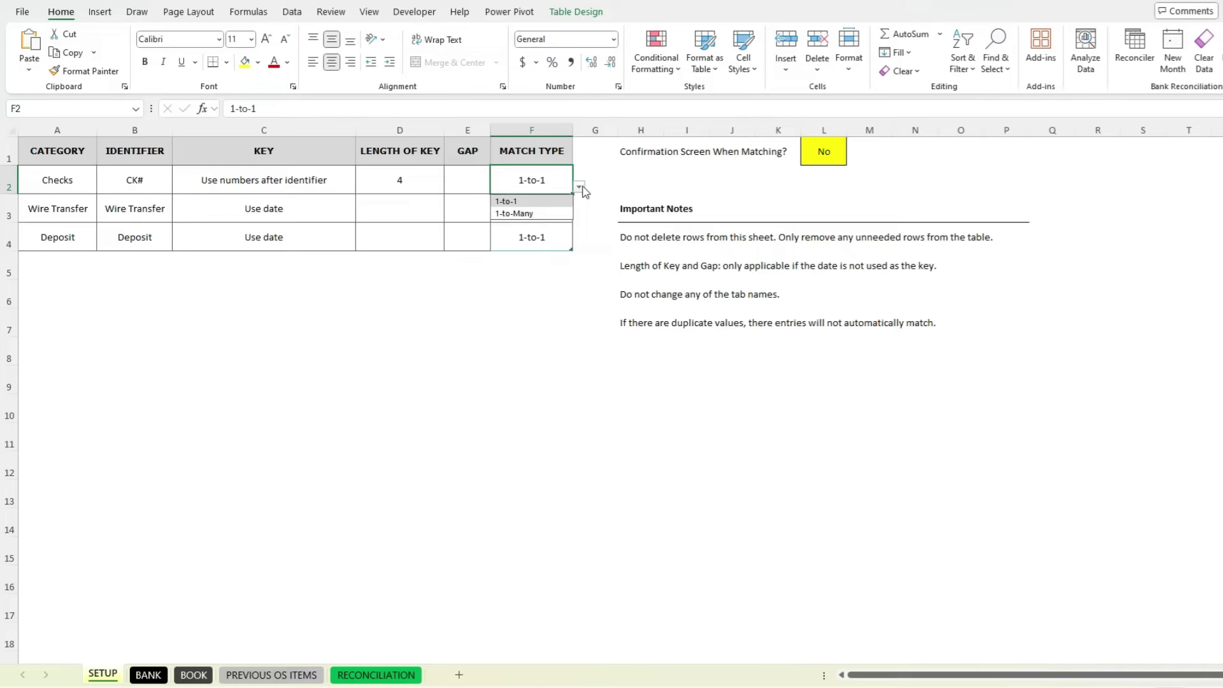
pyautogui.click(449, 174)
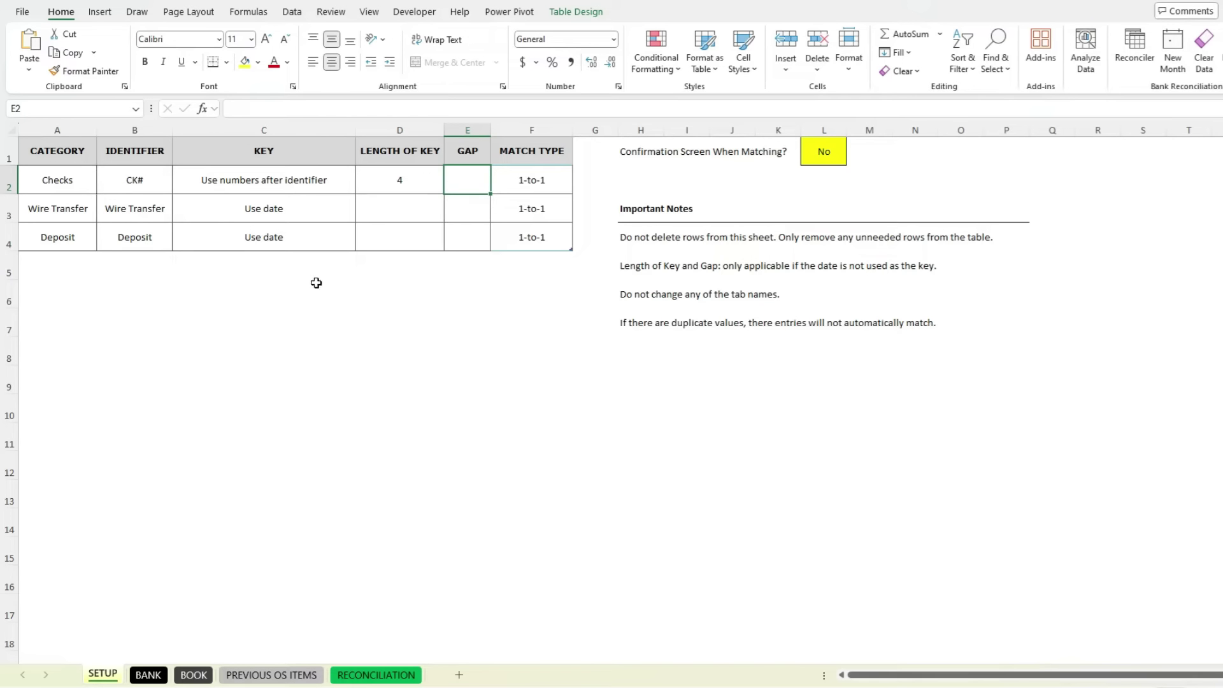
# Change the description of the 2/10/2024 check on the BOOK sheet to CK#01546.
pyautogui.click(149, 676)
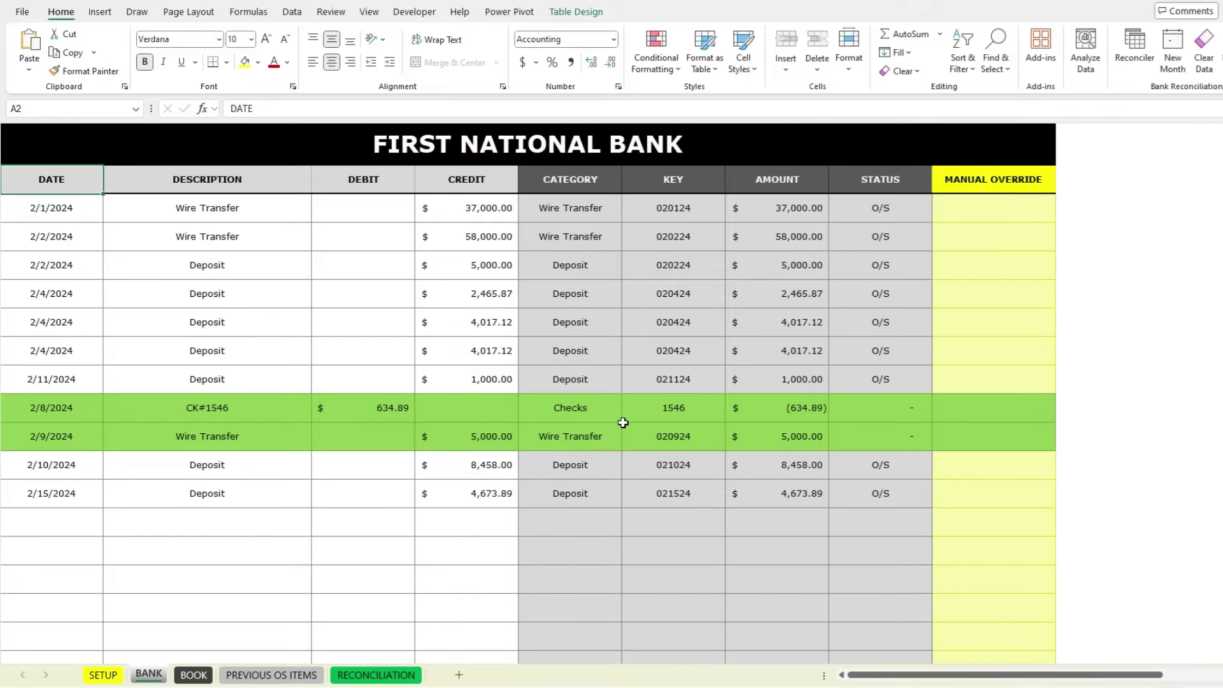
pyautogui.click(191, 677)
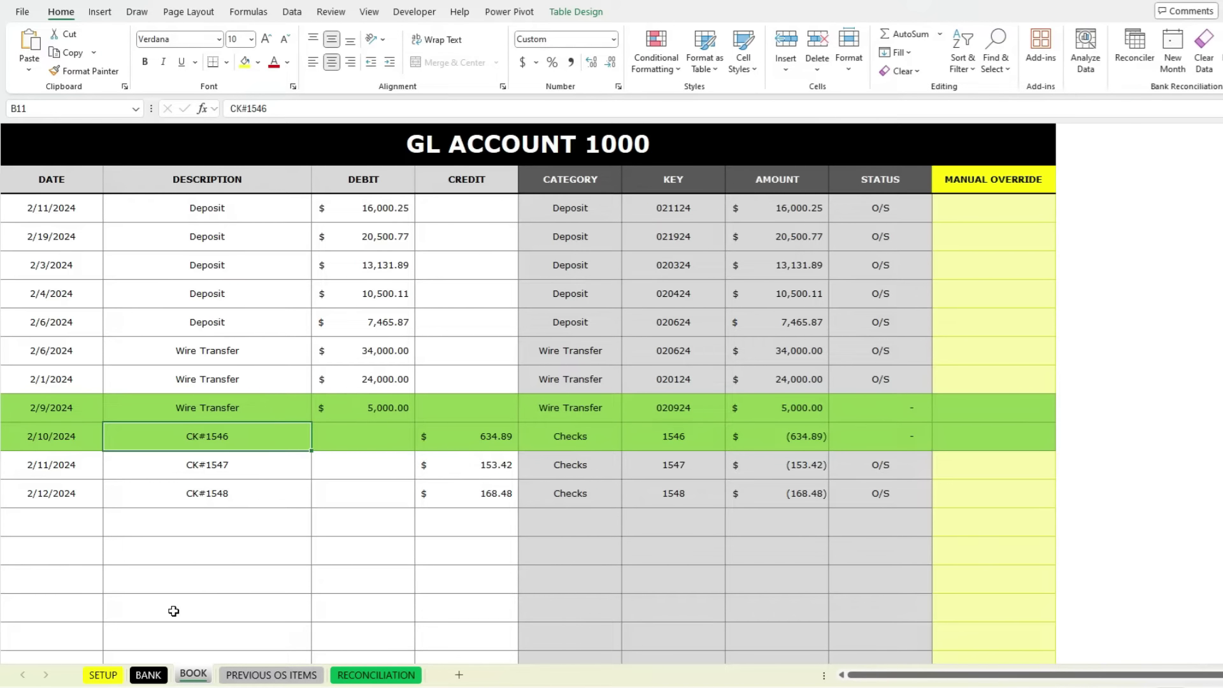
pyautogui.click(246, 108)
pyautogui.write('0')
pyautogui.press('Return')
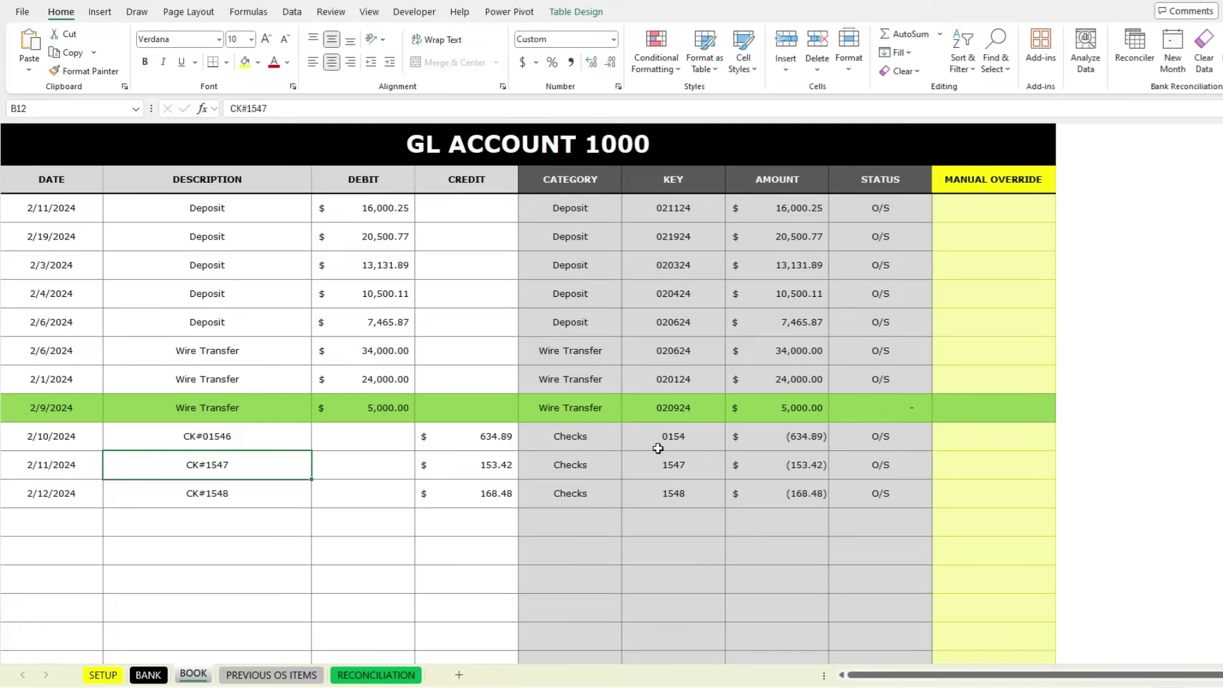
# Change the description of the 2/8/2024 check on the BANK sheet to CK#71546.
pyautogui.click(148, 674)
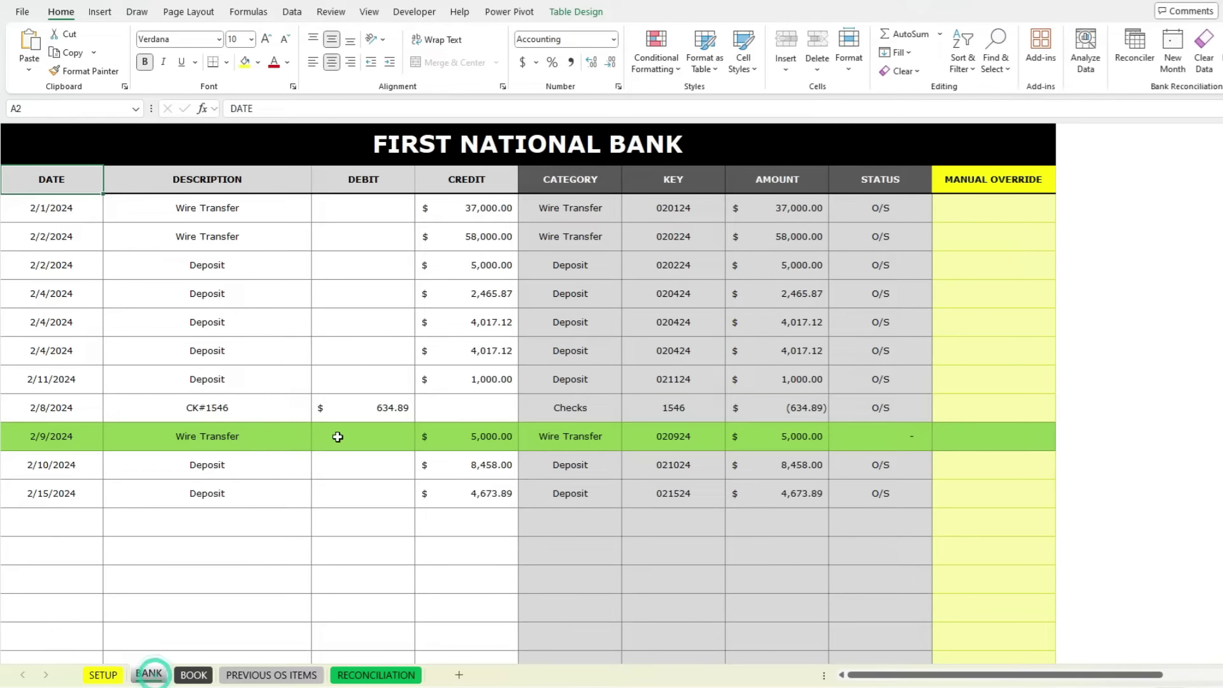
pyautogui.click(272, 414)
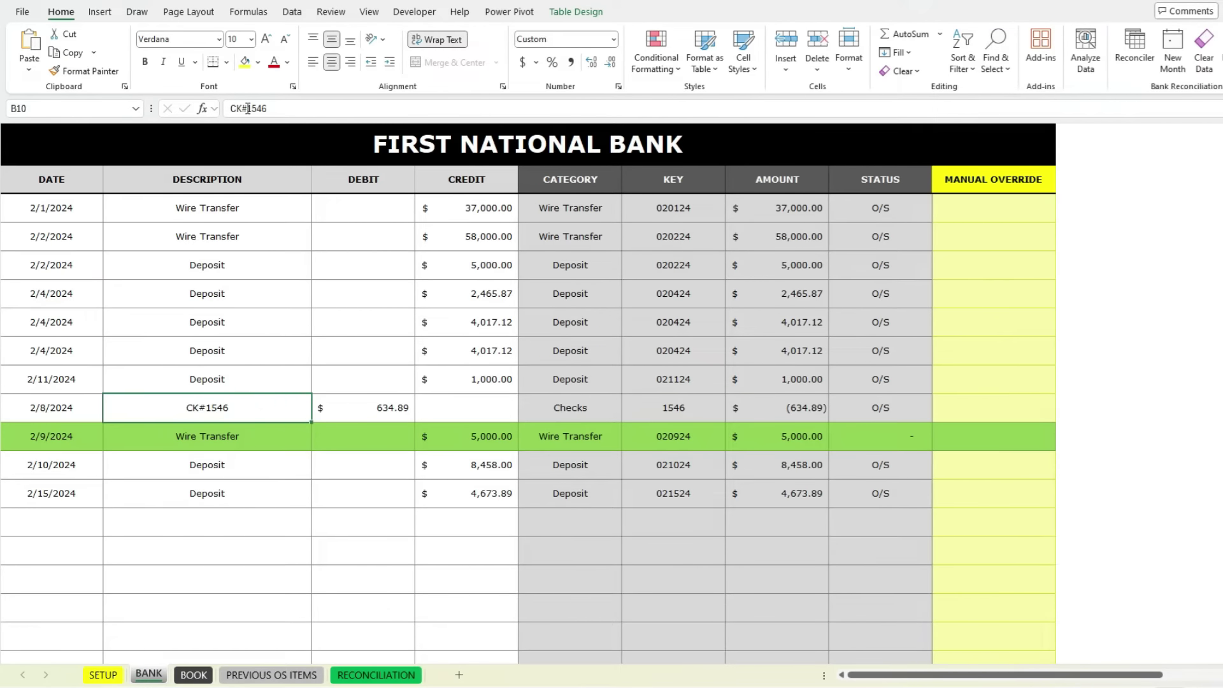
pyautogui.click(246, 108)
pyautogui.write('7')
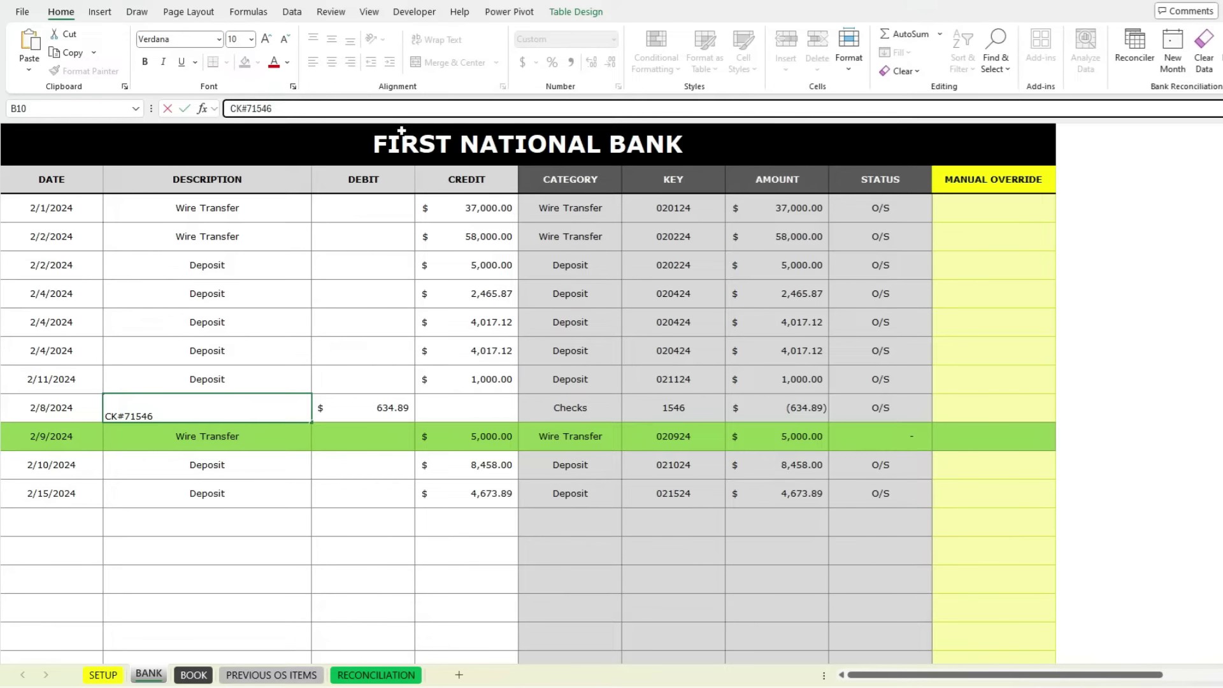
pyautogui.press('Return')
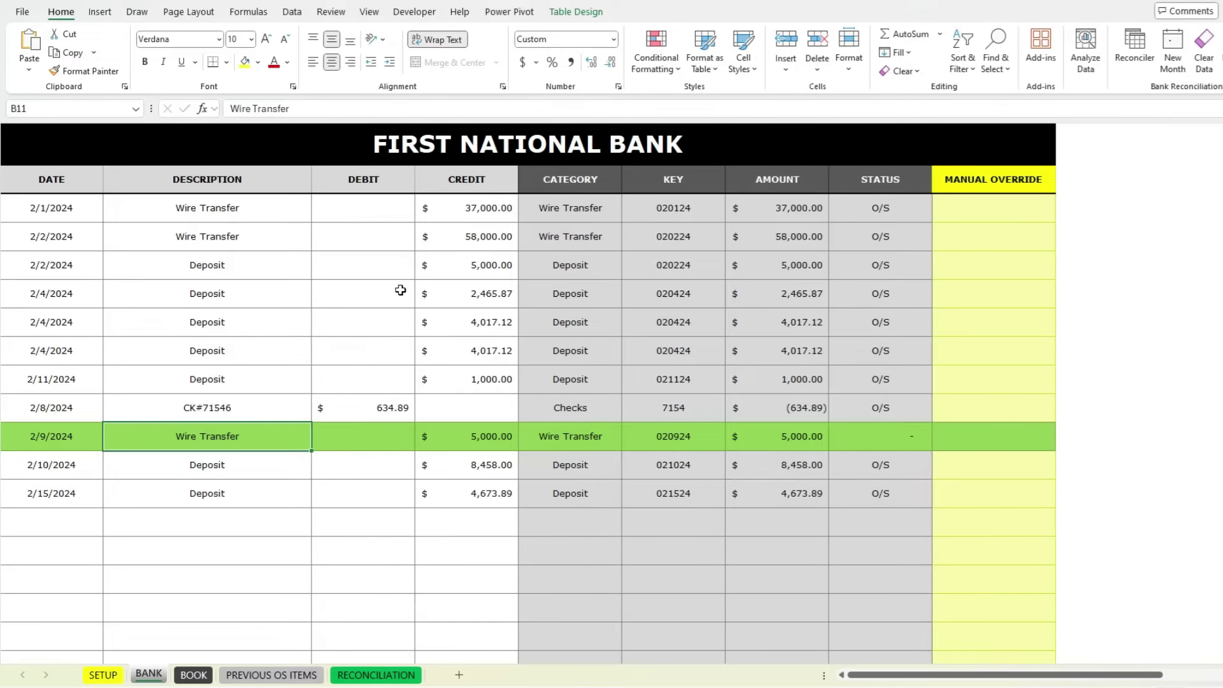
# Set the gap for Checks to 1 on the SETUP sheet and check the resulting check keys on the BANK and BOOK sheets.
pyautogui.click(103, 674)
pyautogui.click(478, 189)
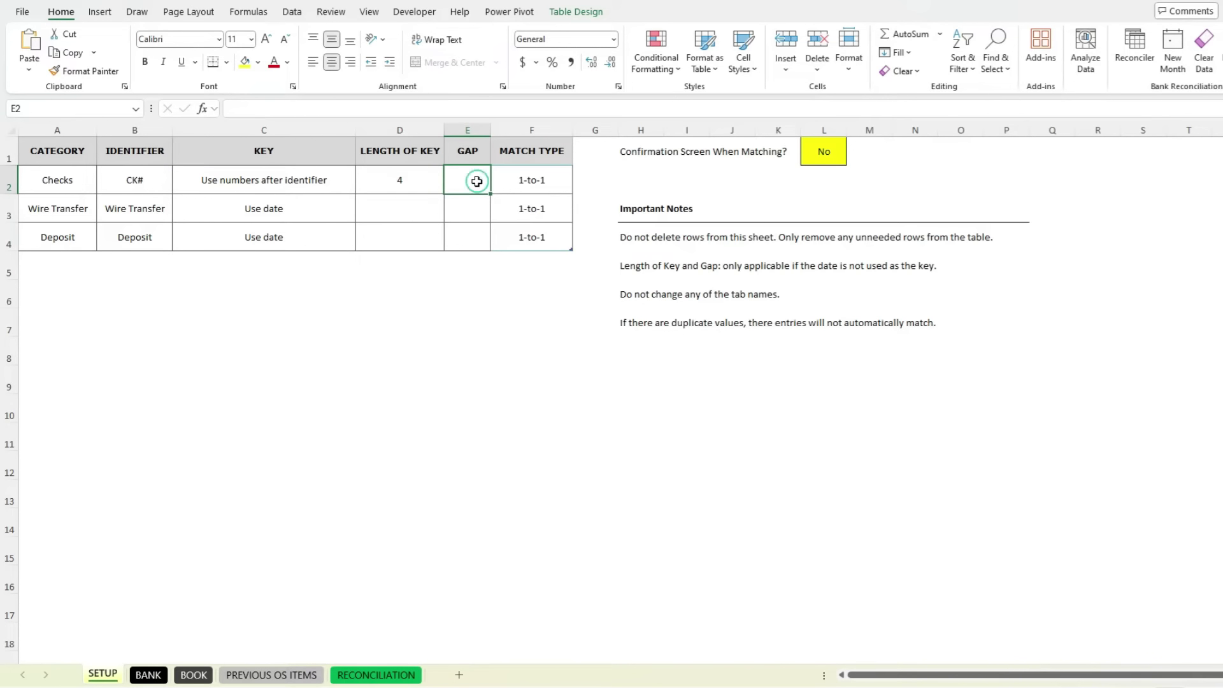
pyautogui.write('1')
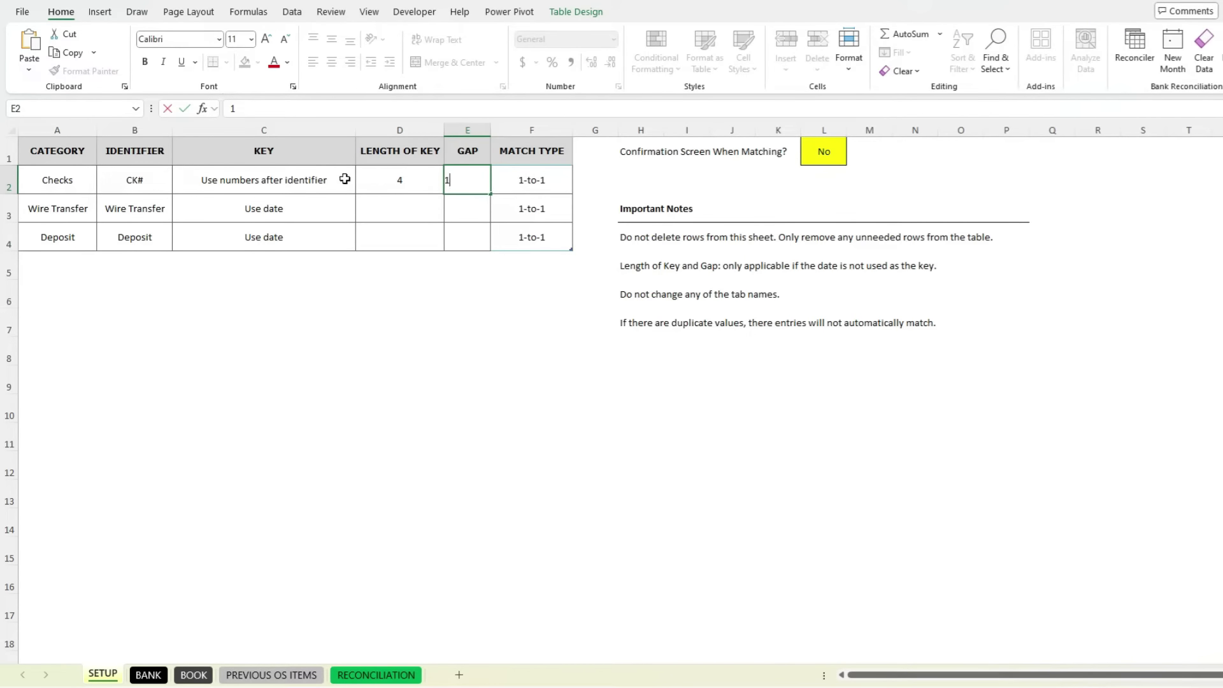
pyautogui.press('Return')
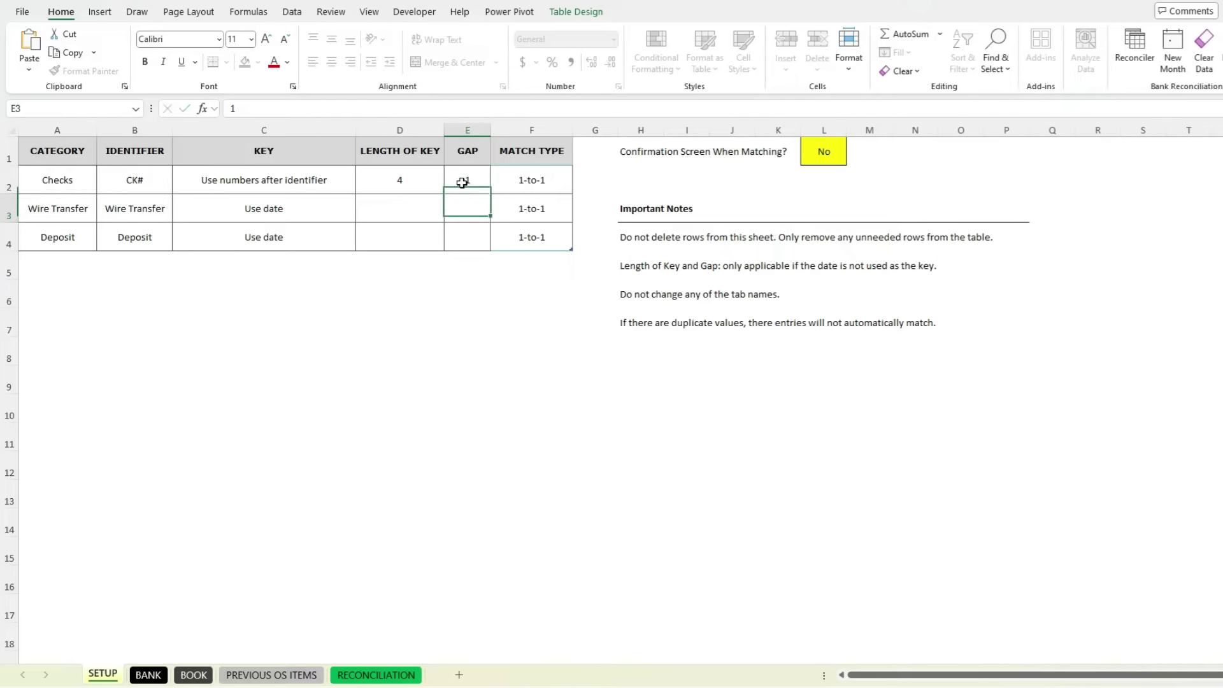
pyautogui.click(148, 675)
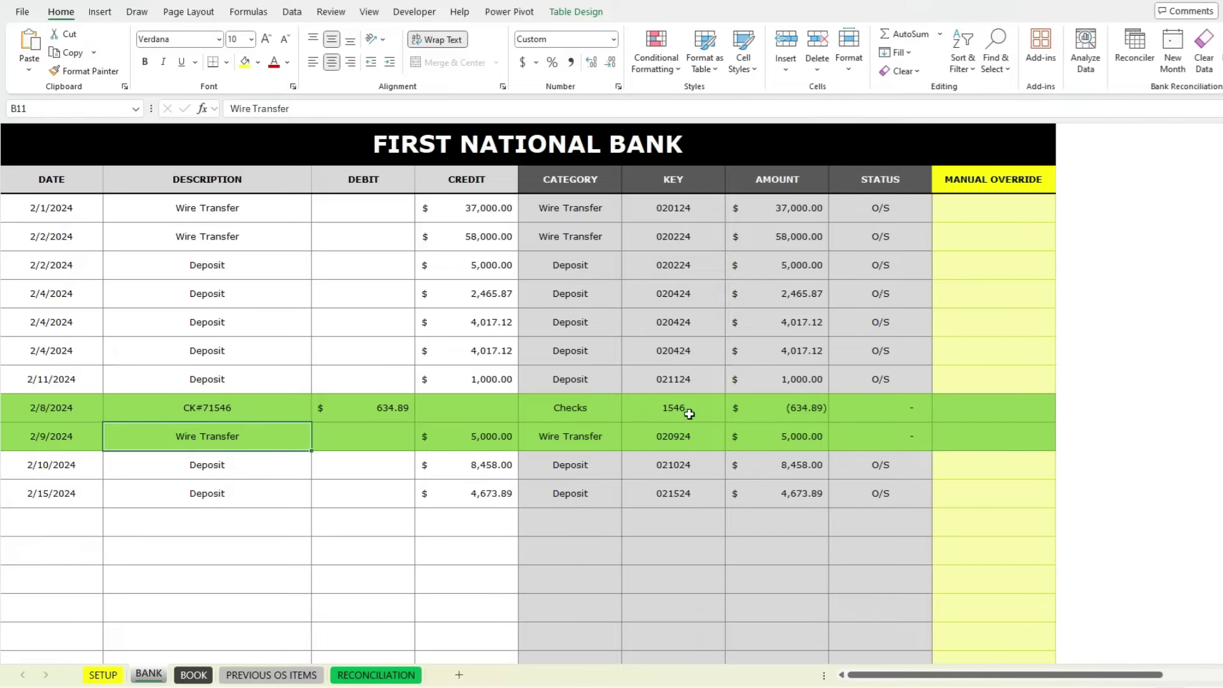
pyautogui.click(186, 677)
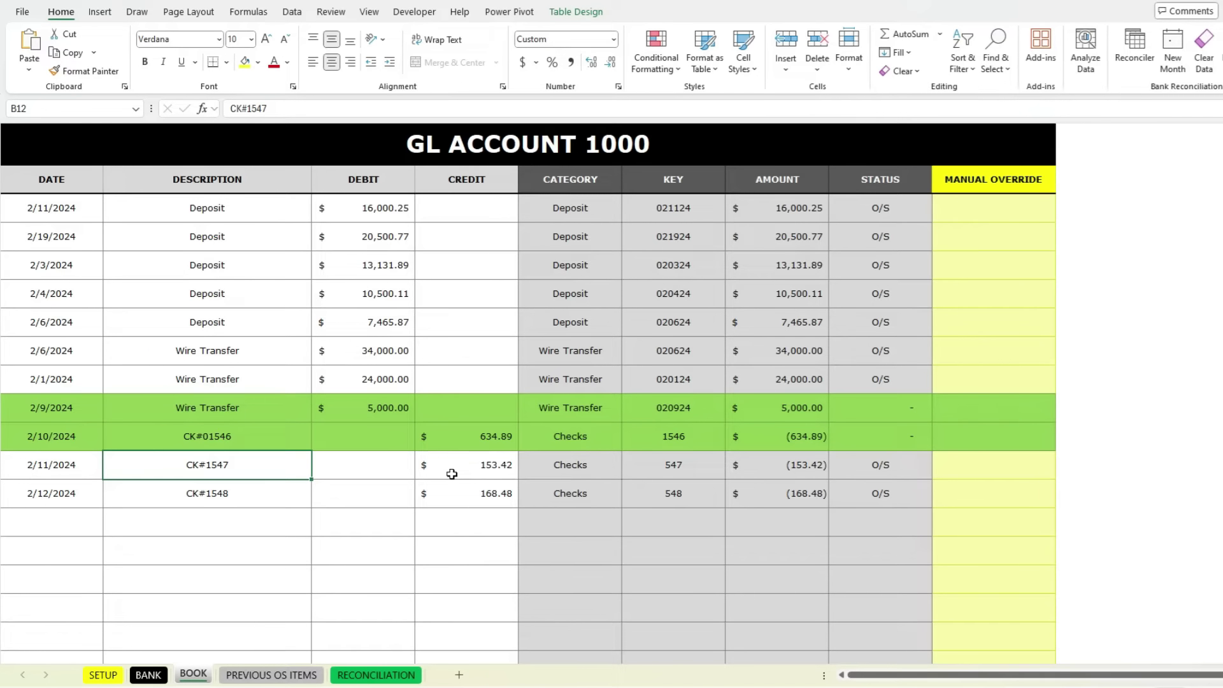
# Examine the Wire Transfer row on the SETUP sheet and compare the 2/4/2024 deposits on the BANK and BOOK sheets.
pyautogui.click(102, 674)
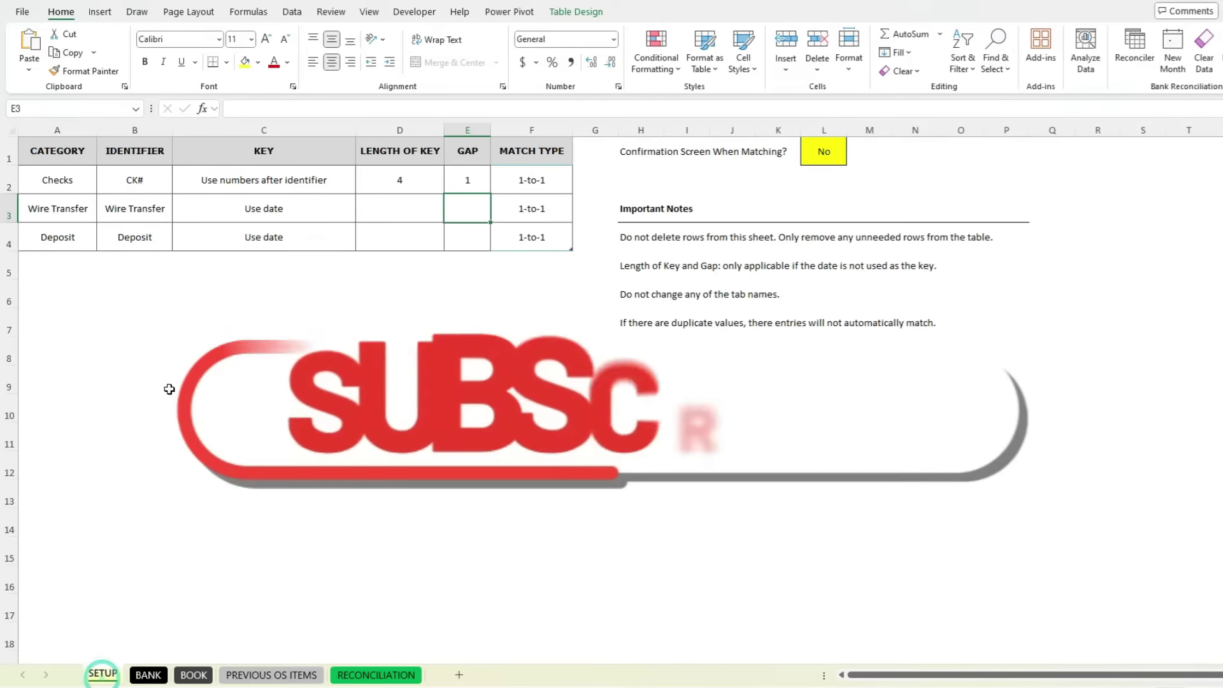
pyautogui.click(60, 208)
pyautogui.click(110, 208)
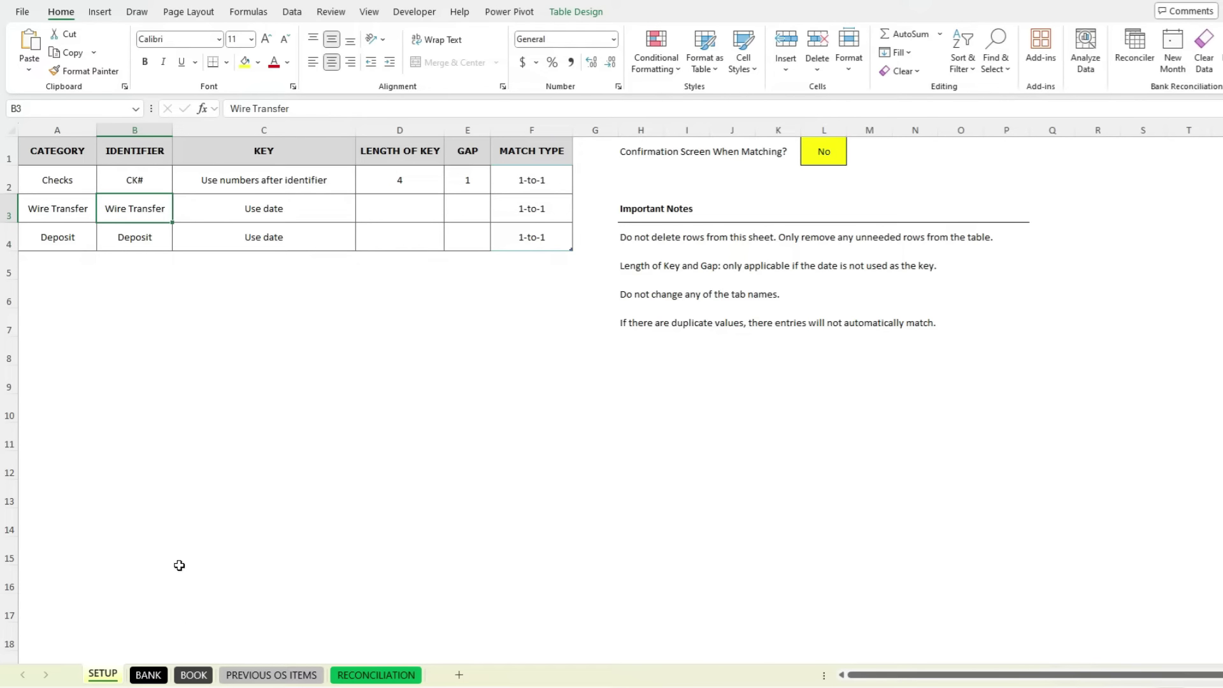
pyautogui.click(144, 679)
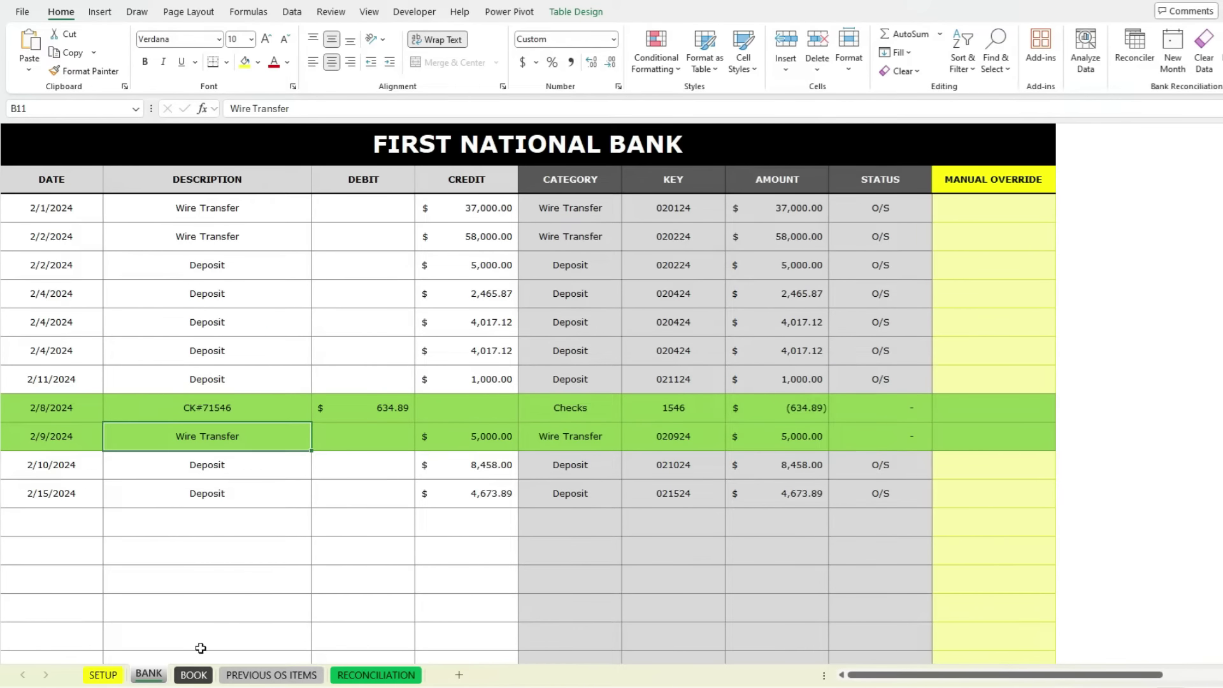
pyautogui.click(193, 674)
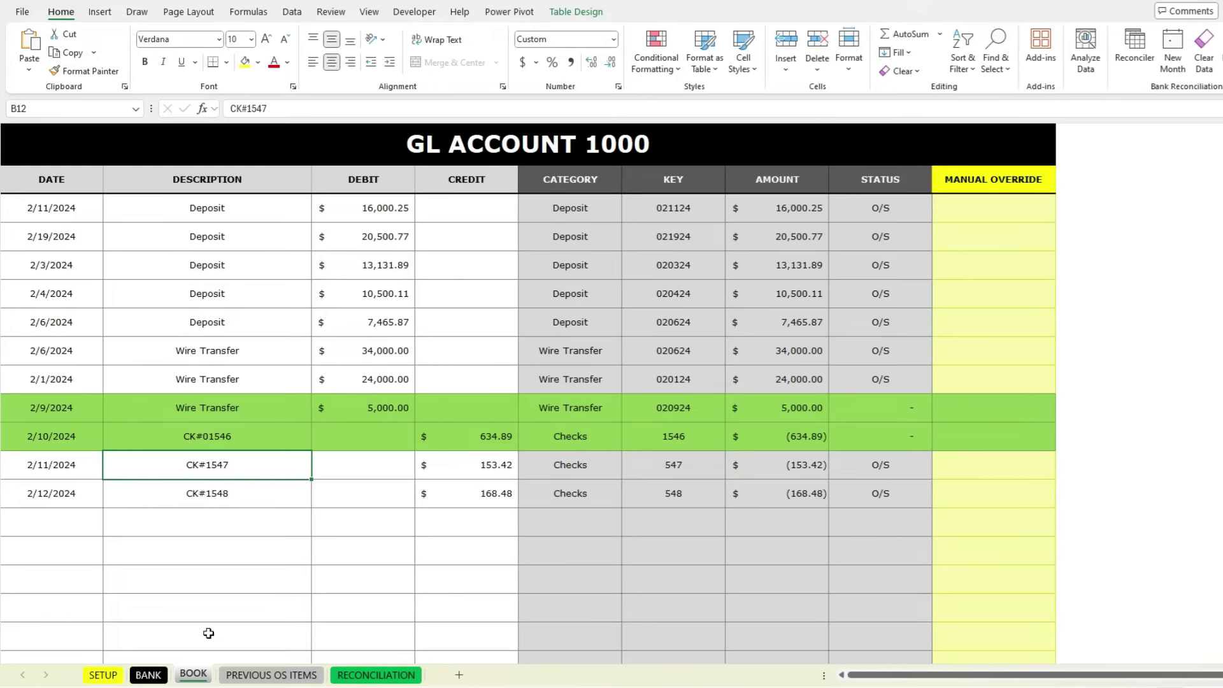
pyautogui.click(148, 675)
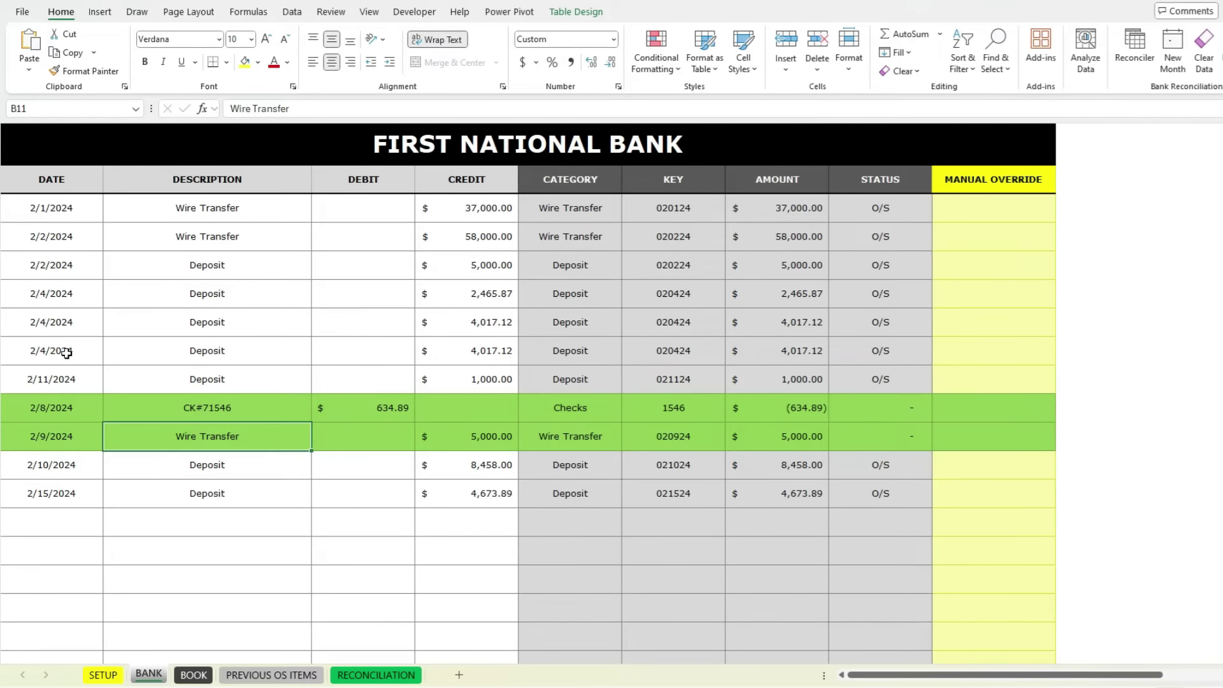
pyautogui.moveTo(496, 293); pyautogui.dragTo(480, 342)
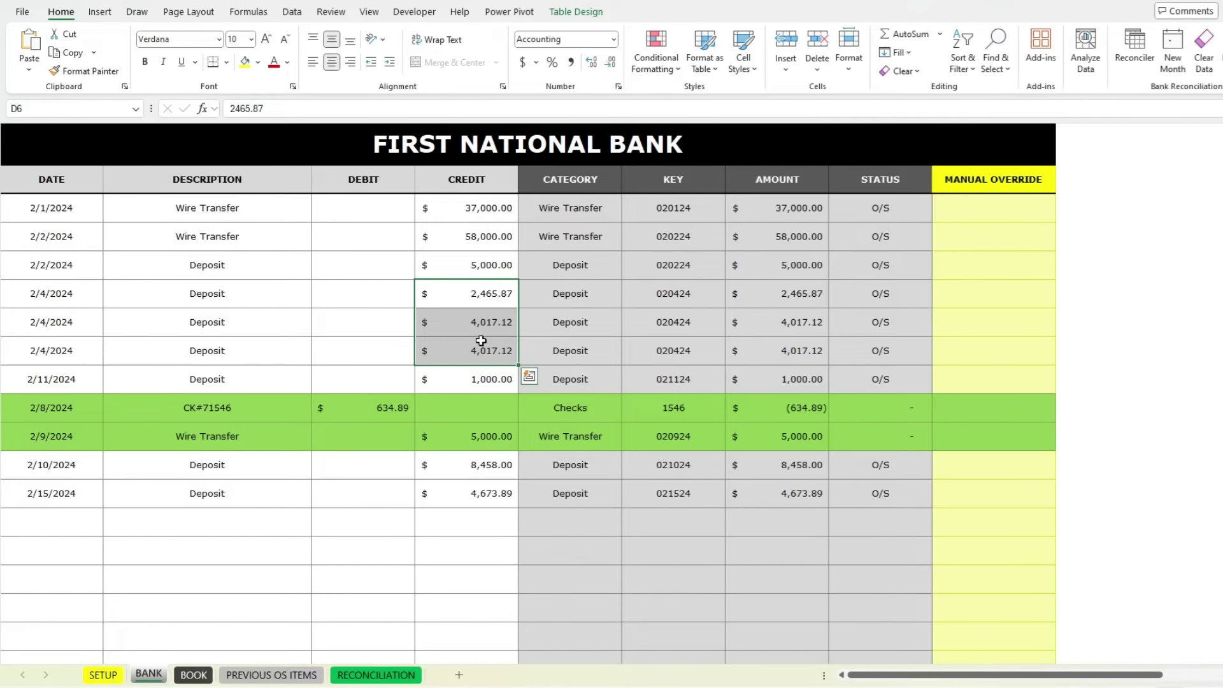
pyautogui.click(463, 294)
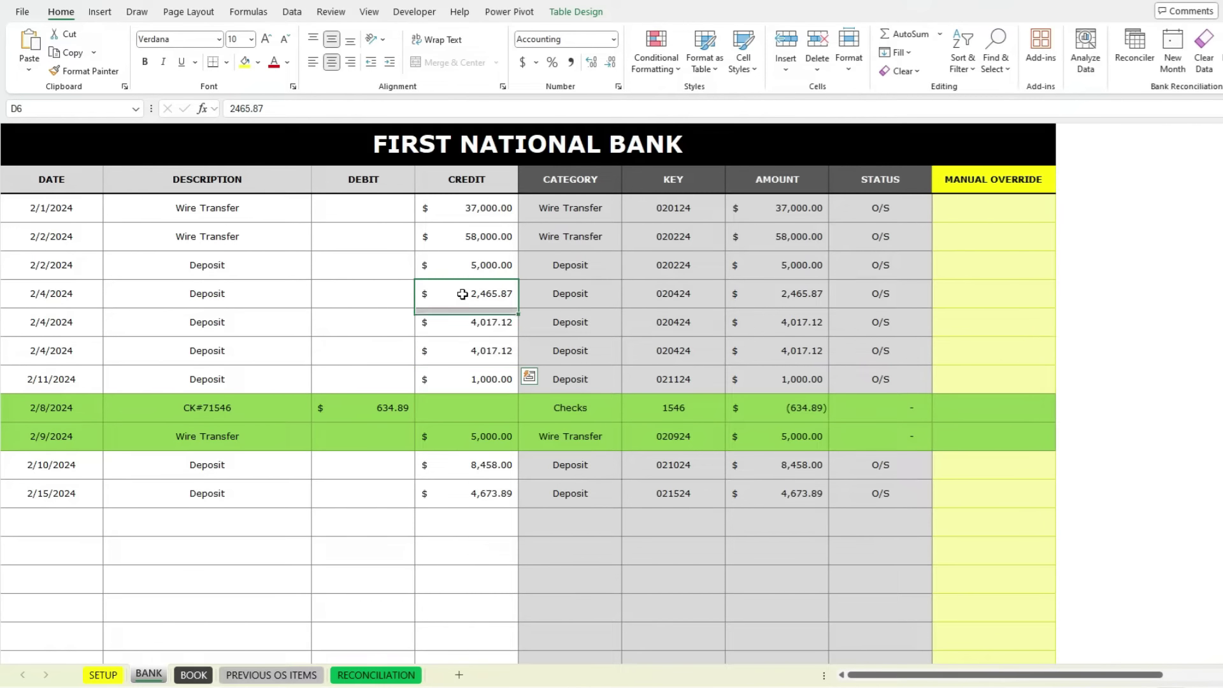
# Set the Deposit match type to 1-to-Many on the SETUP sheet and check the 2/4/2024 deposits on the BANK and BOOK sheets.
pyautogui.click(102, 674)
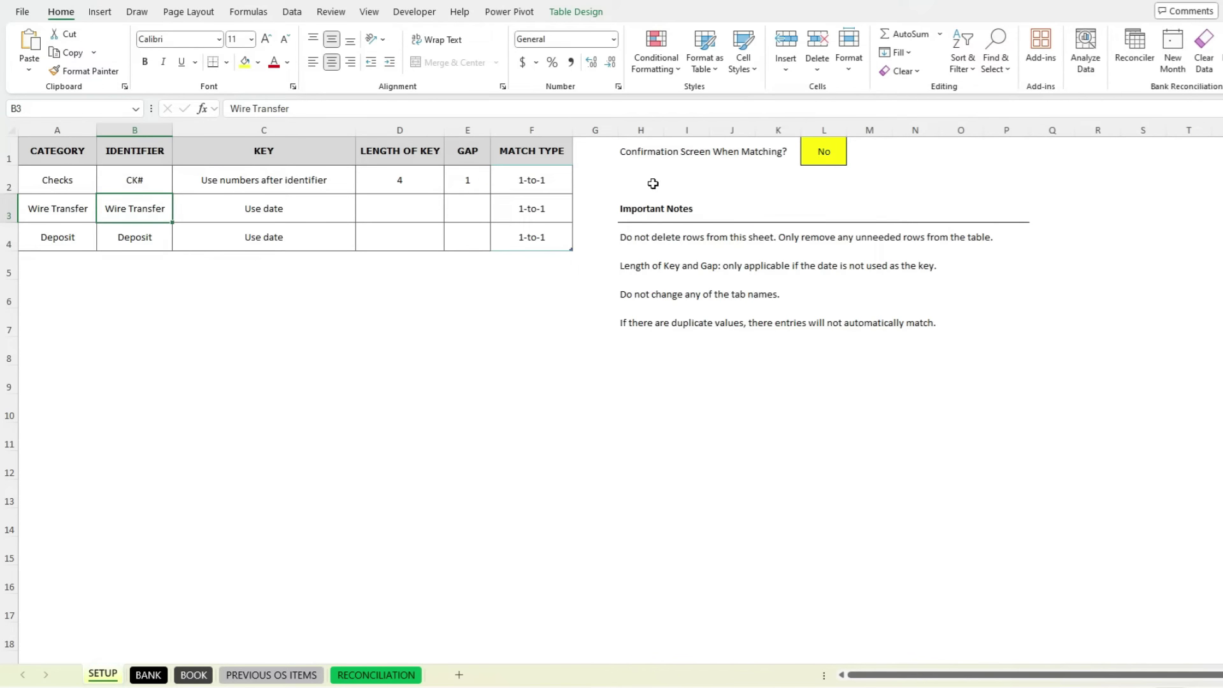
pyautogui.click(545, 229)
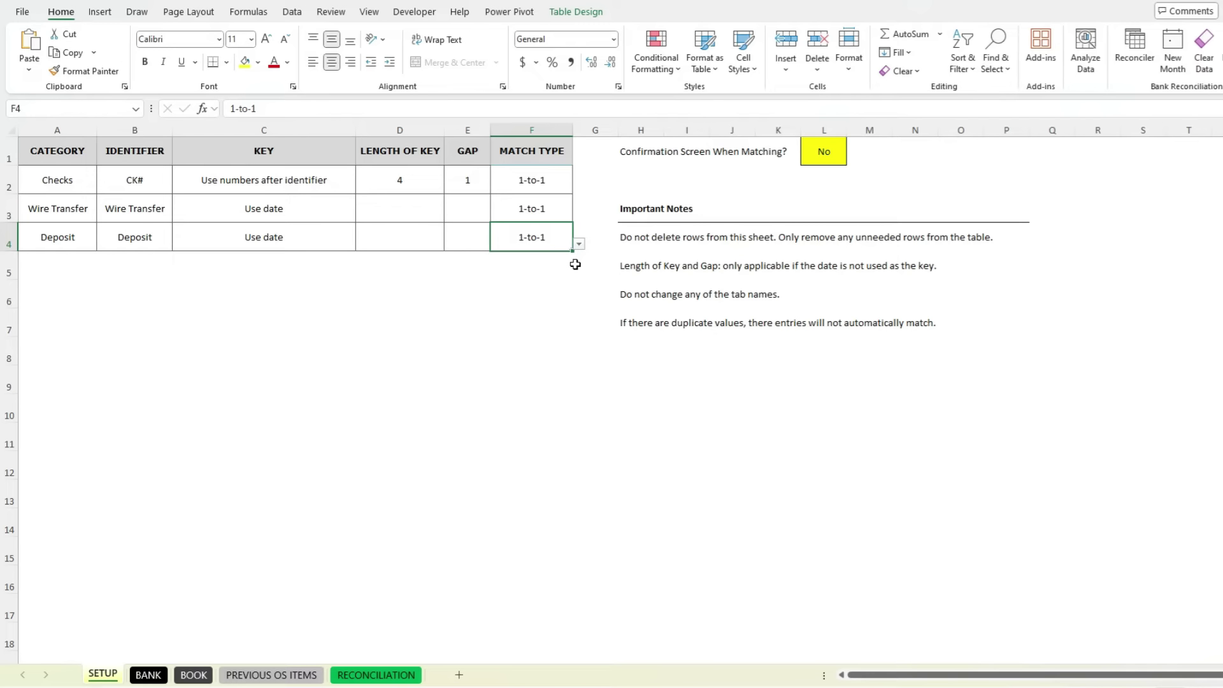
pyautogui.click(578, 244)
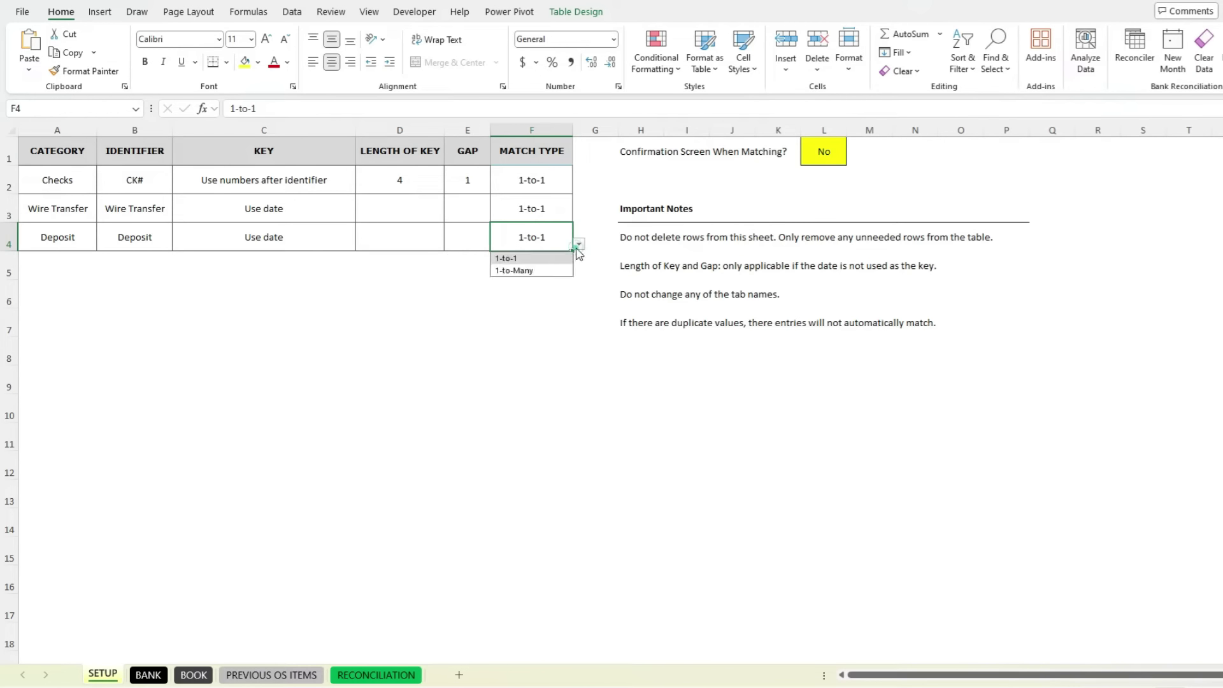
pyautogui.click(532, 271)
pyautogui.click(149, 674)
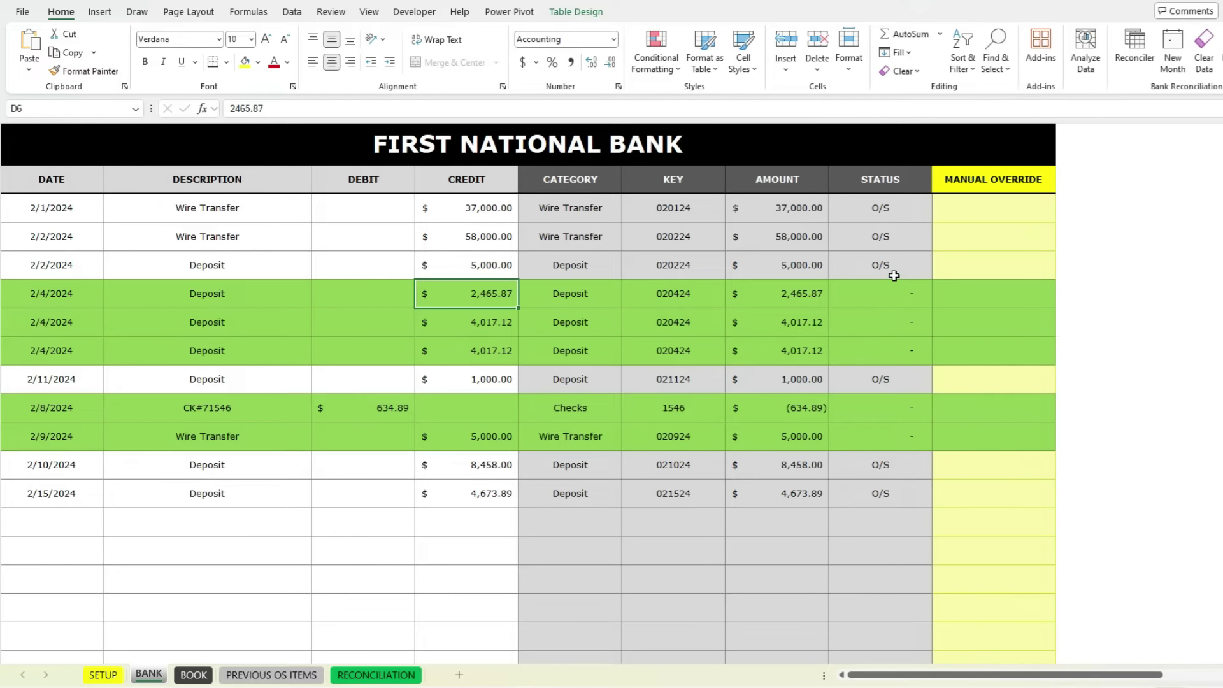
pyautogui.click(184, 675)
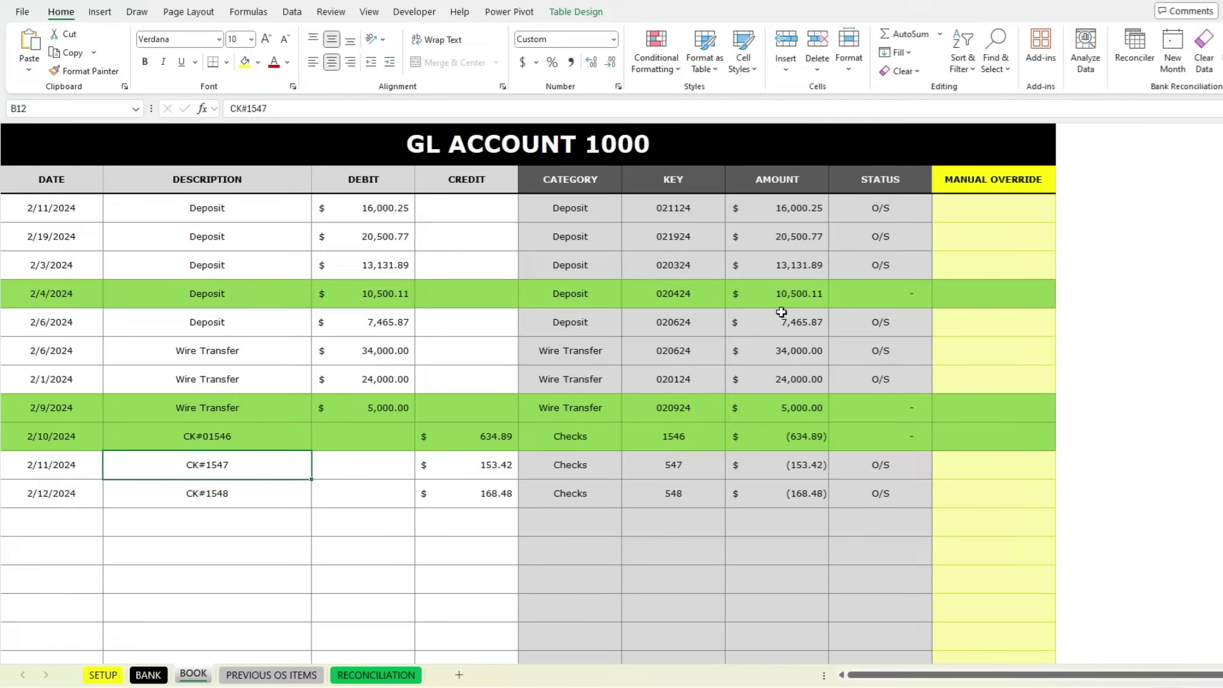
# Review the outstanding items on the PREVIOUS OS ITEMS sheet and the unmatched transactions on the BOOK and BANK sheets.
pyautogui.click(271, 676)
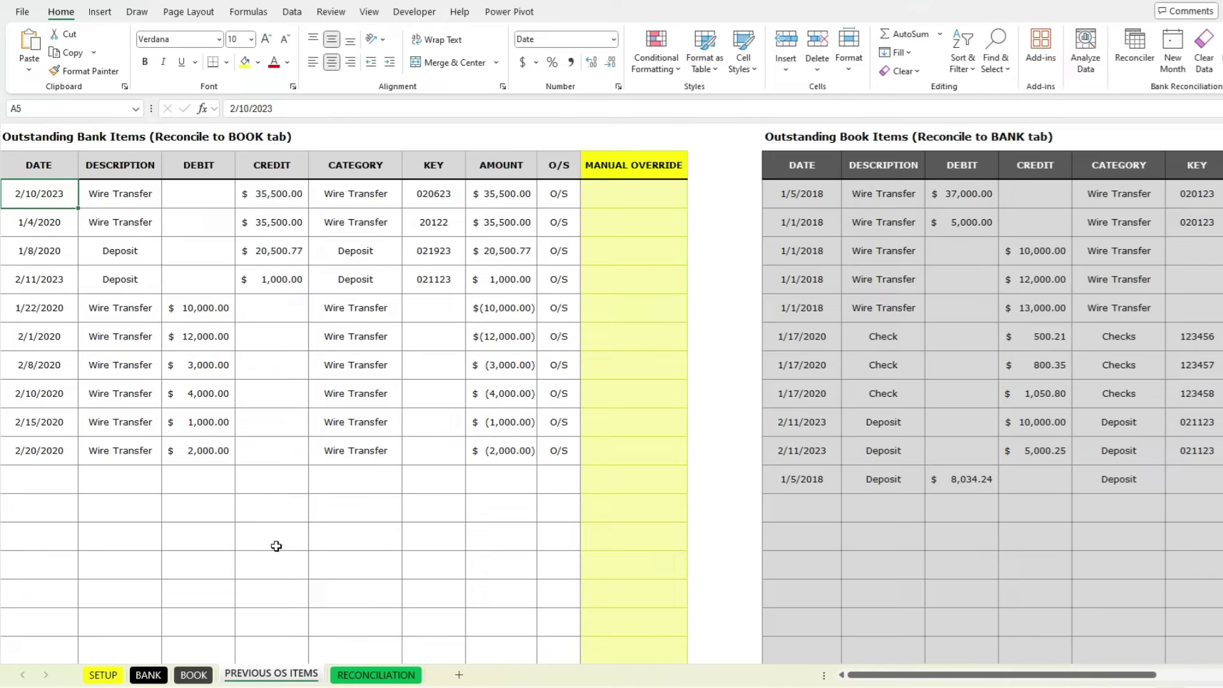
pyautogui.click(194, 675)
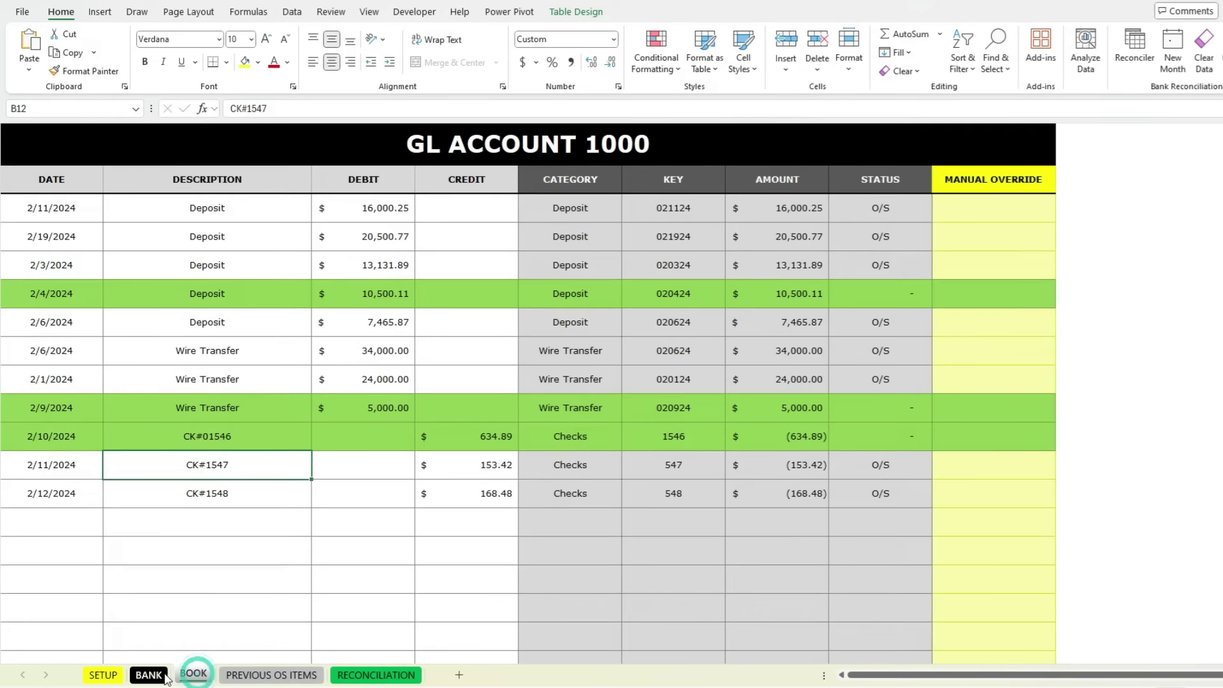
pyautogui.click(149, 675)
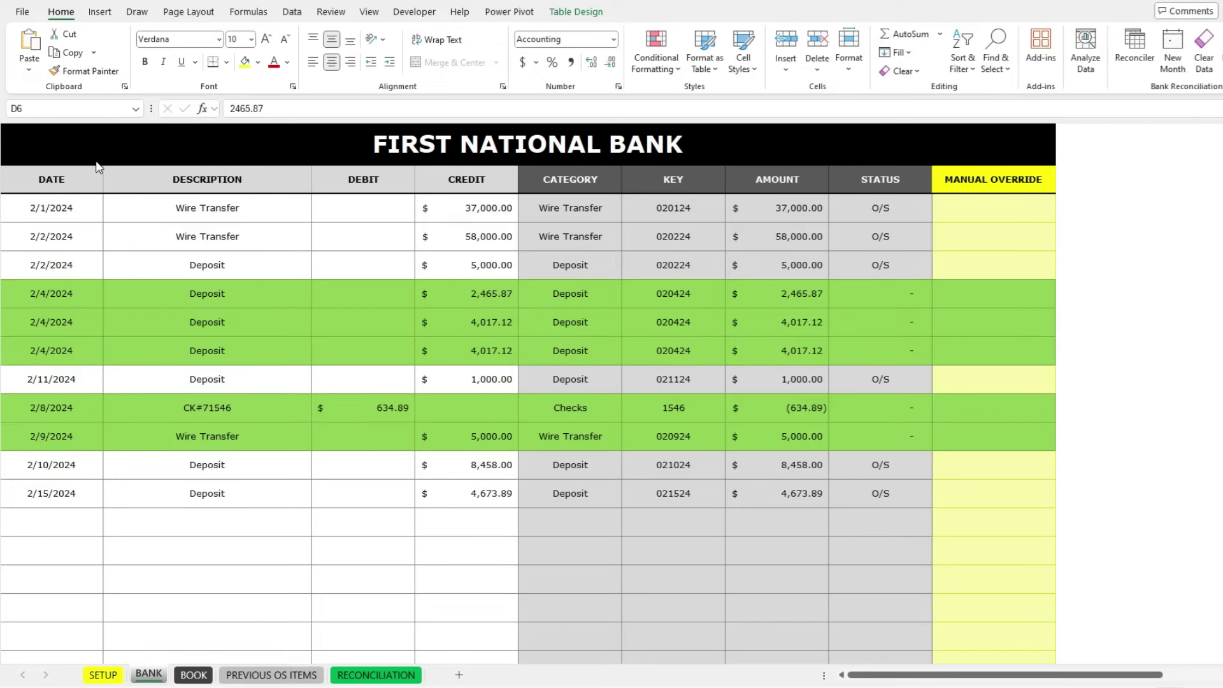
# Match the Feb-01 2024 bank wire transfer of $37,000.00 with the Jan-05 2018 previous book wire transfer in the Reconciler.
pyautogui.click(1134, 76)
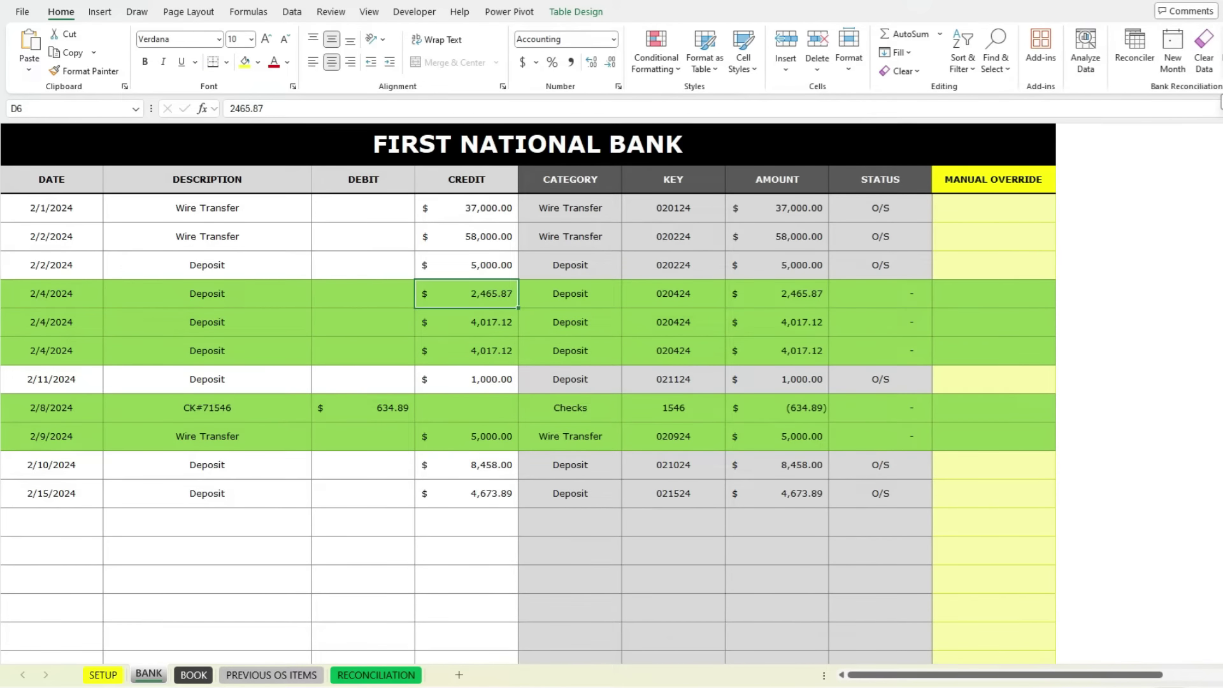
pyautogui.click(1143, 58)
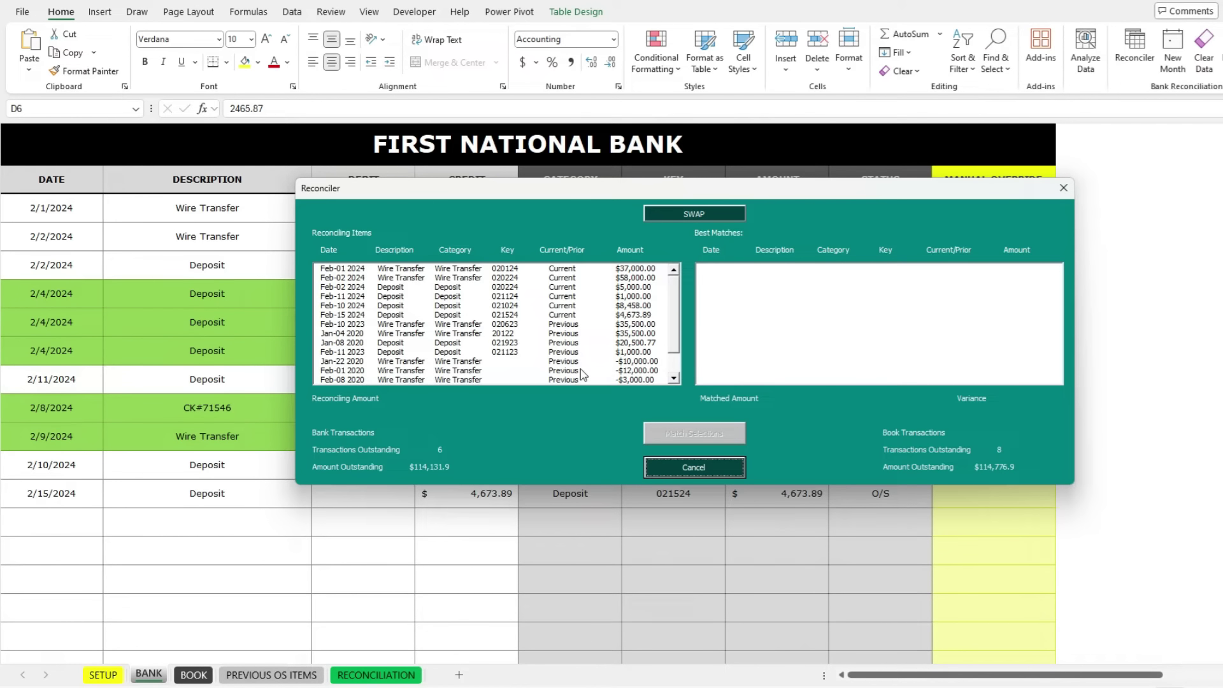
pyautogui.click(469, 271)
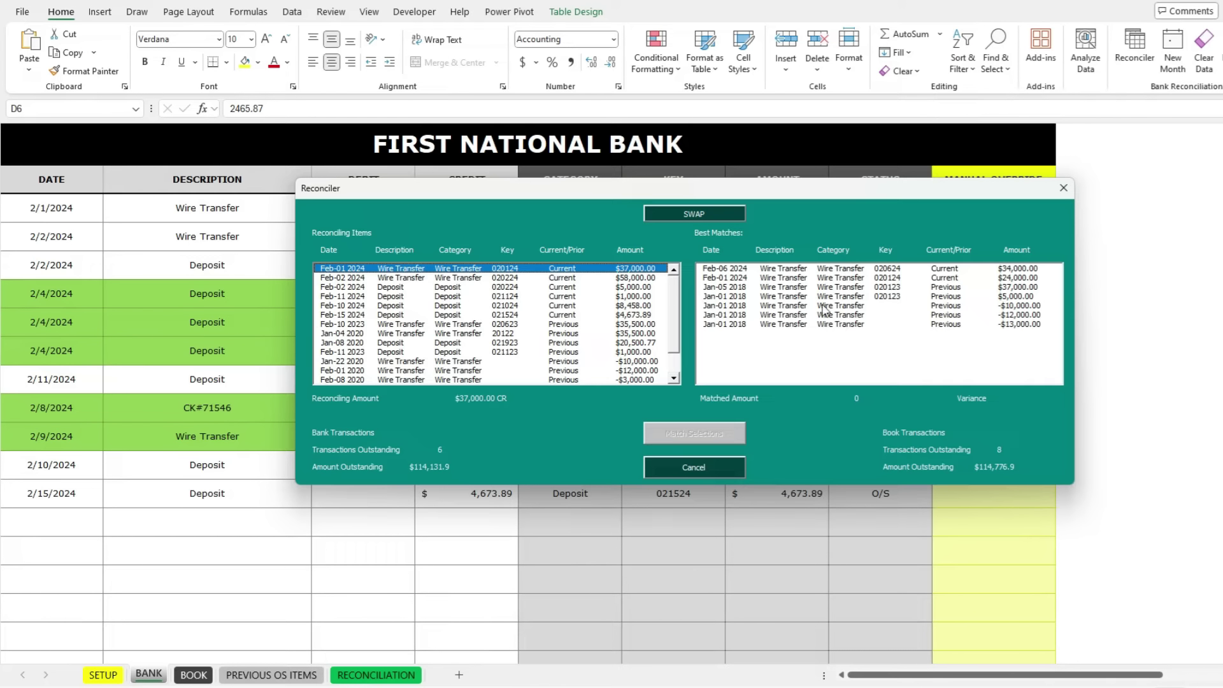
pyautogui.click(1023, 288)
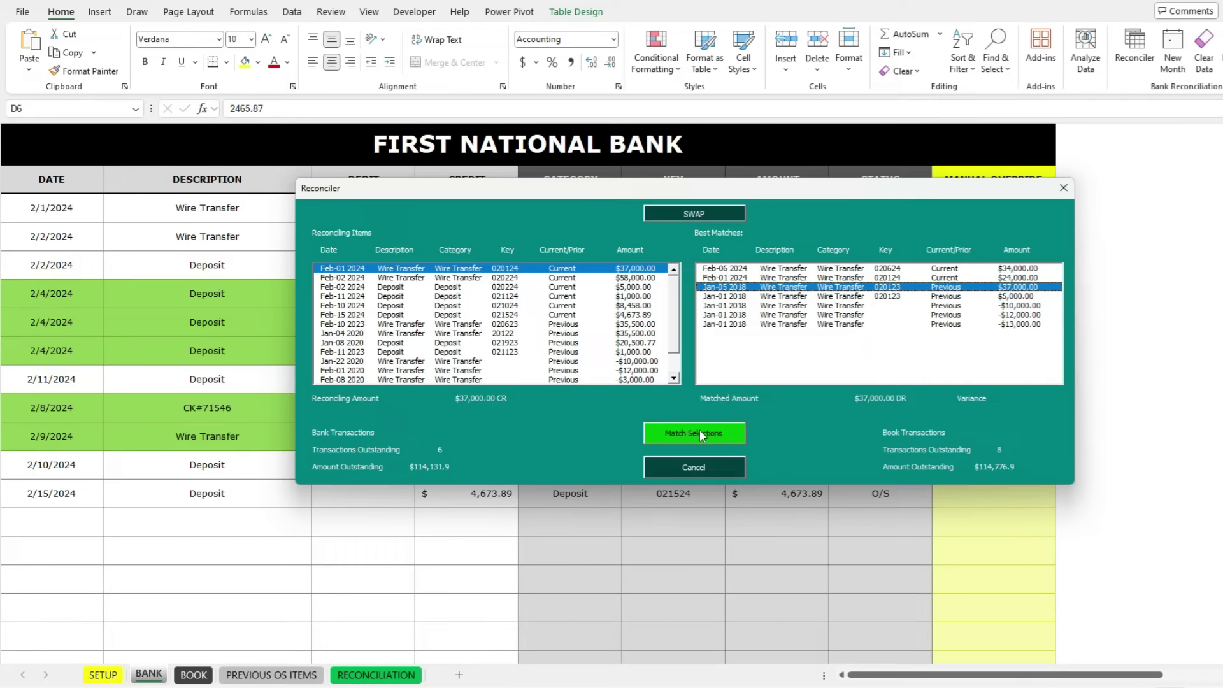
pyautogui.click(842, 268)
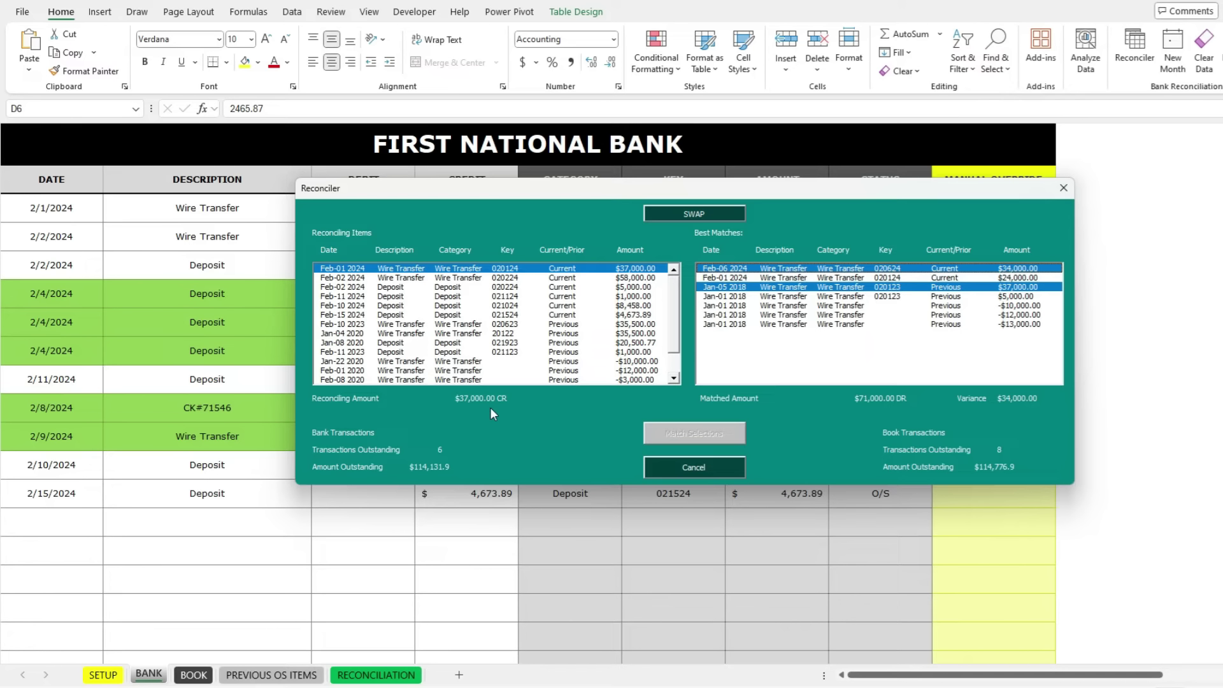
pyautogui.click(898, 268)
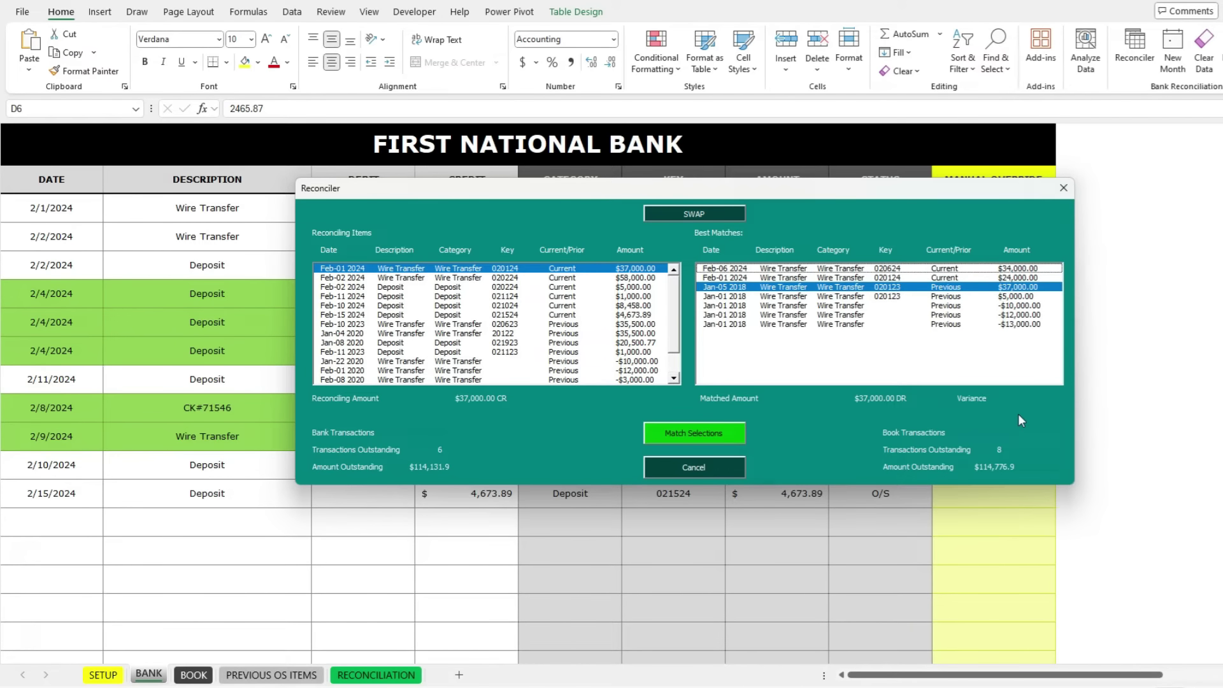
pyautogui.click(723, 434)
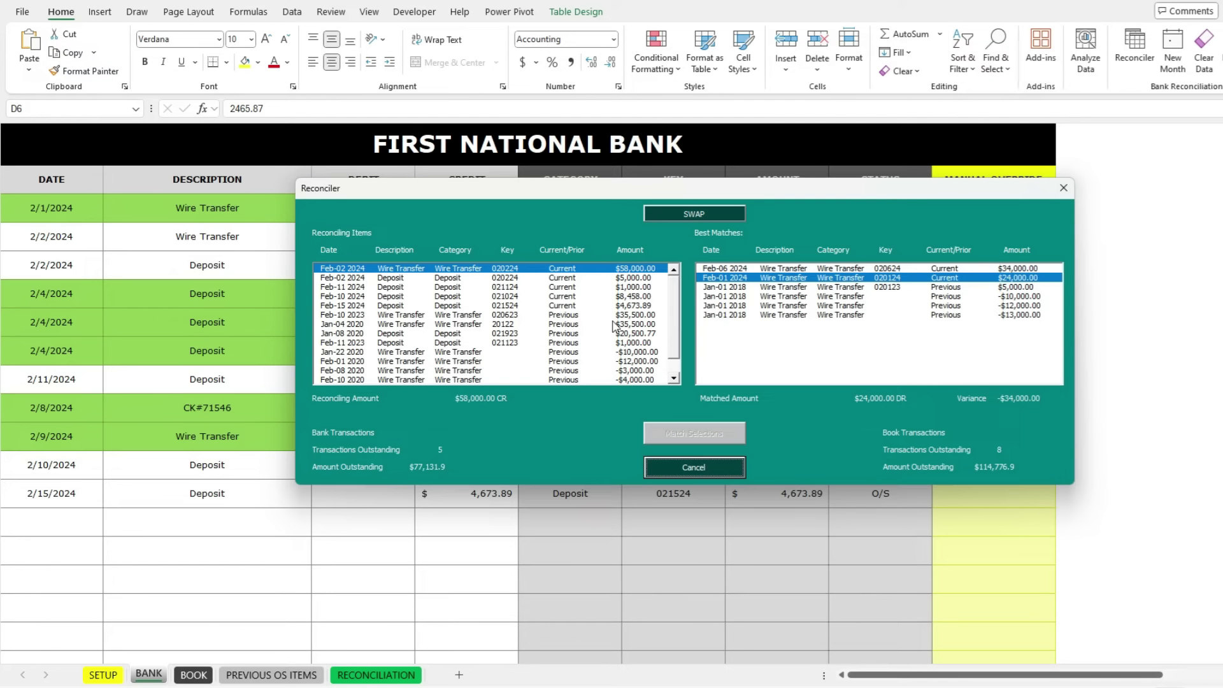
# Swap the Reconciler to book transactions and try combinations of bank deposits against the Feb-11 2024 deposit of $16,000.25.
pyautogui.click(703, 214)
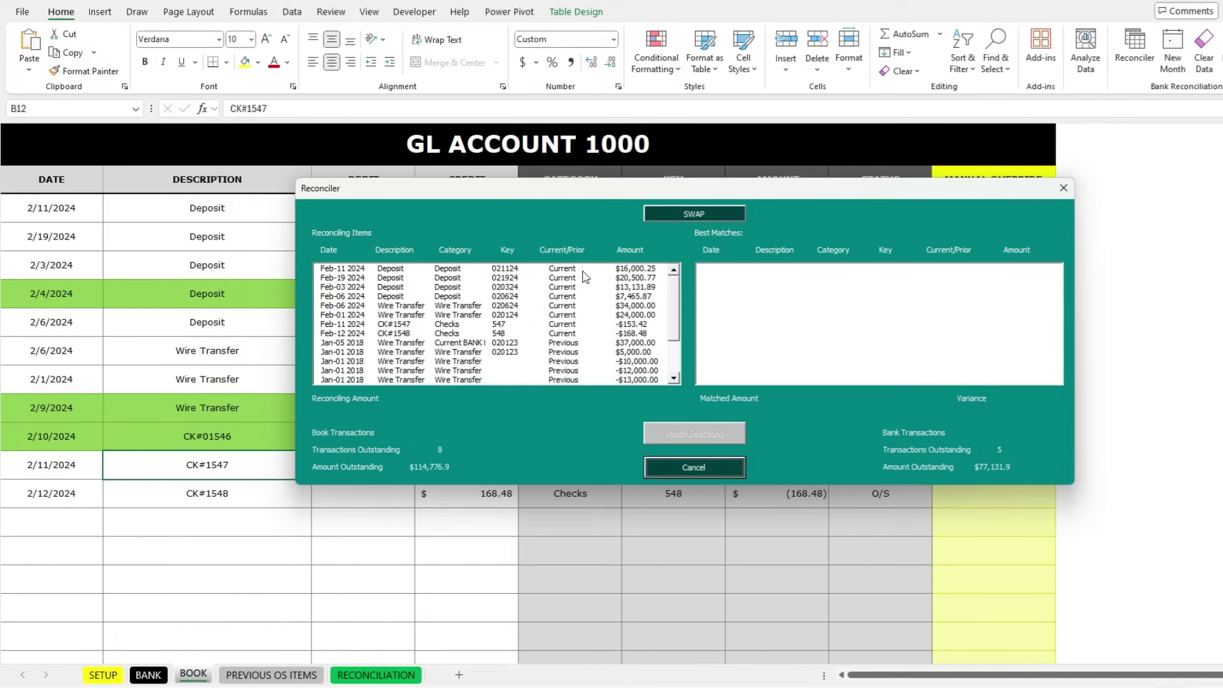
pyautogui.click(449, 270)
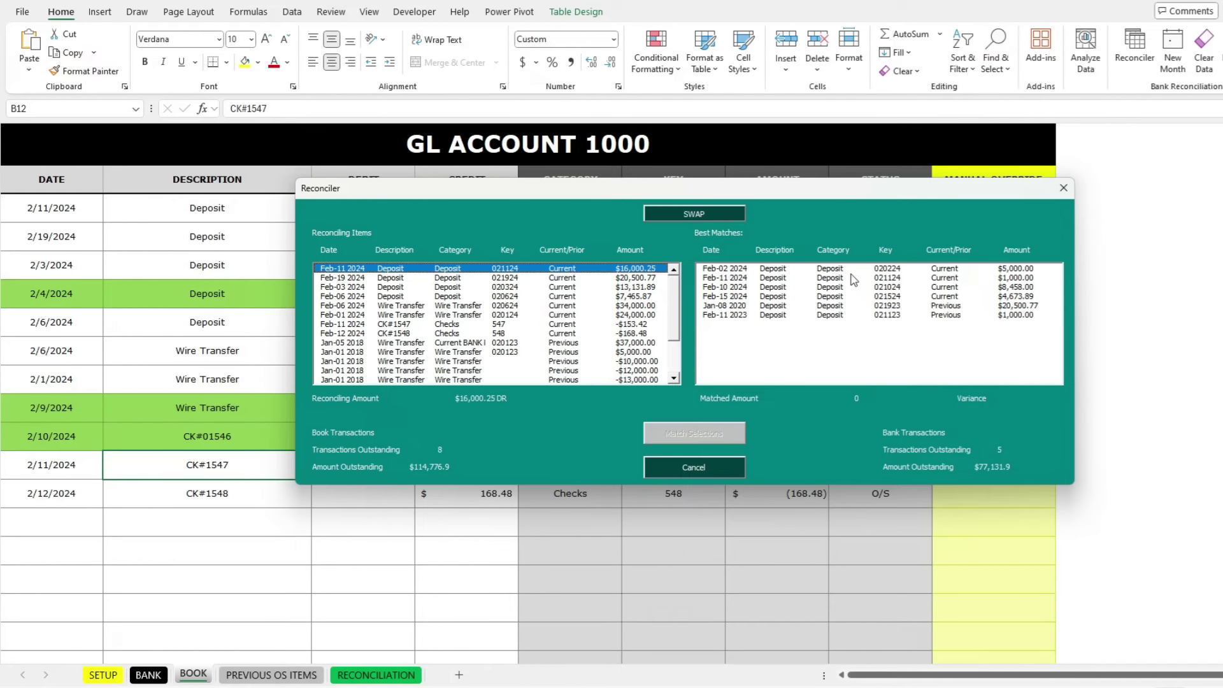
pyautogui.click(1022, 278)
pyautogui.click(1015, 268)
pyautogui.click(1014, 288)
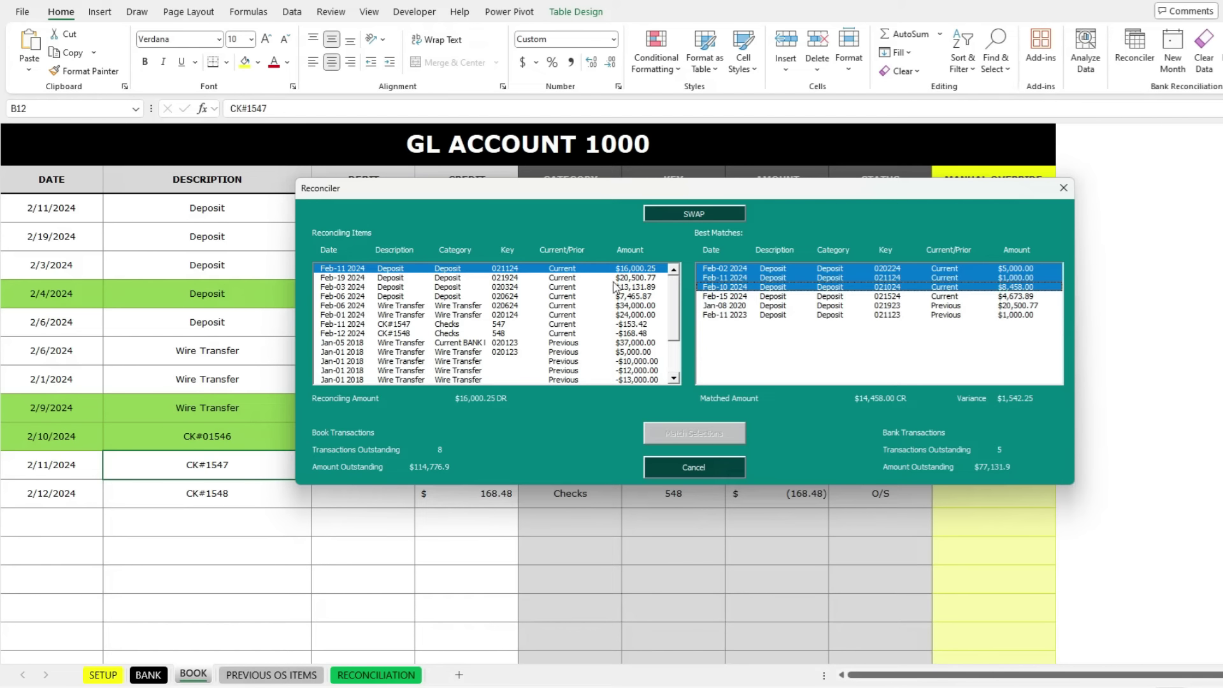
pyautogui.click(952, 268)
pyautogui.click(945, 277)
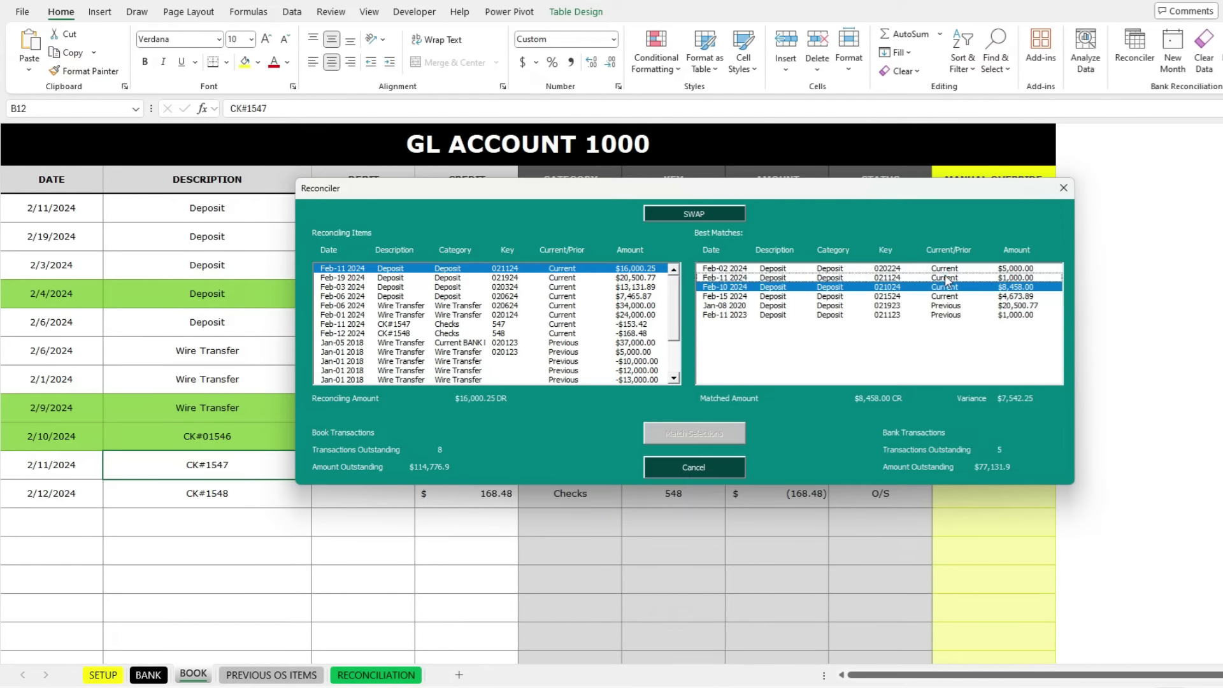
pyautogui.click(945, 287)
pyautogui.click(1014, 306)
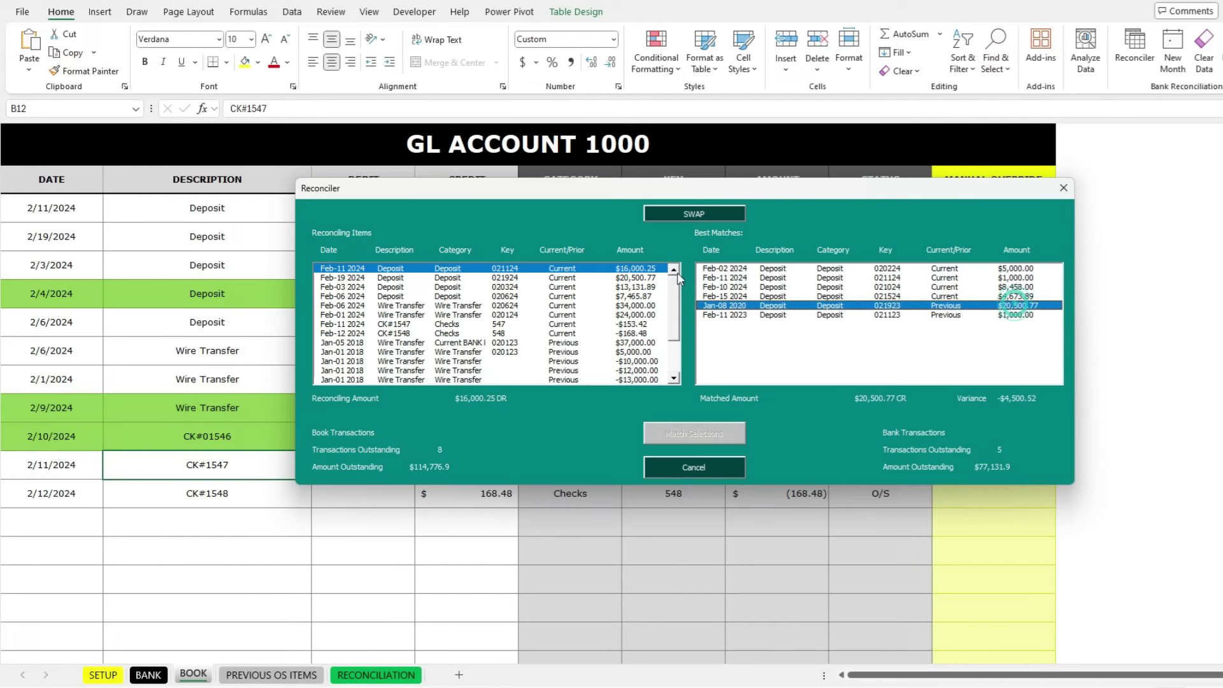
# Match the Feb-19 2024 book deposit of $20,500.77 with the Jan-08 2020 previous bank deposit and close the Reconciler.
pyautogui.click(649, 277)
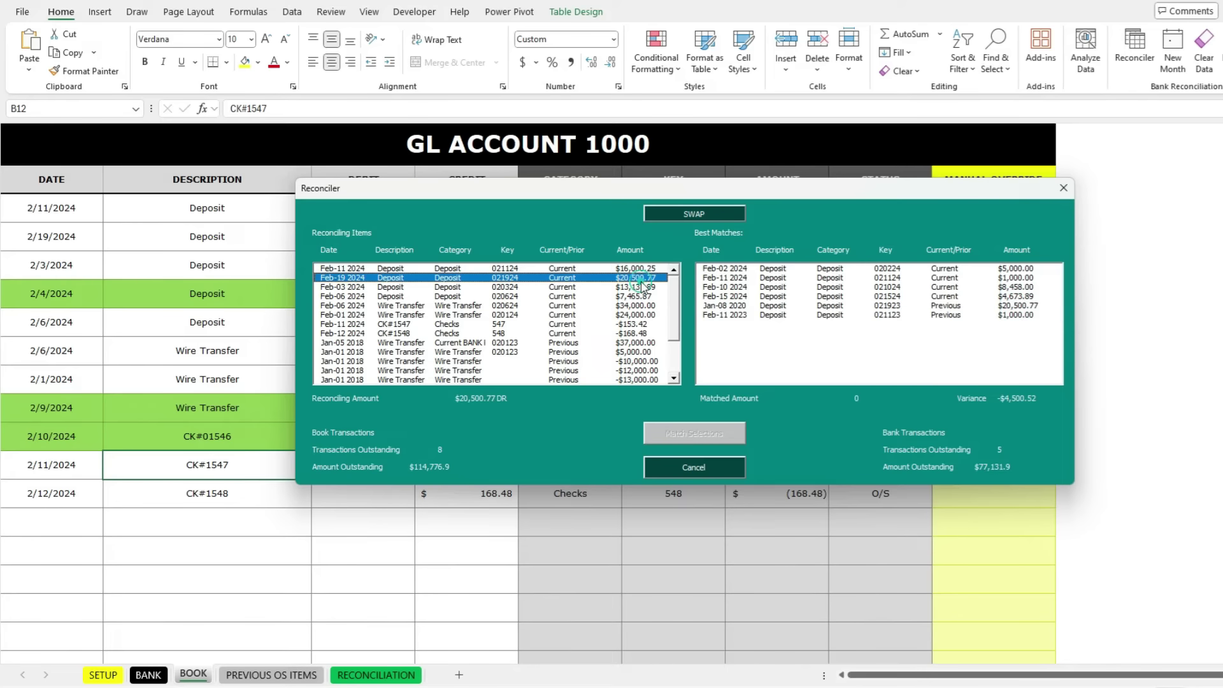
pyautogui.click(1038, 306)
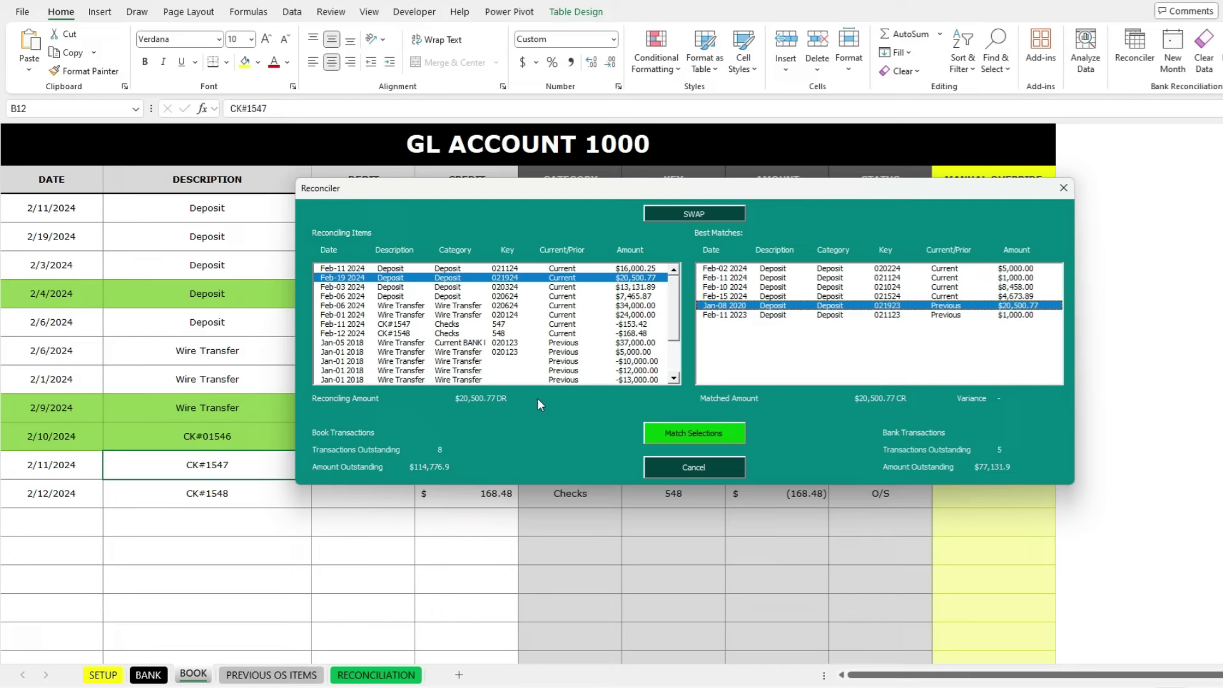
pyautogui.click(706, 433)
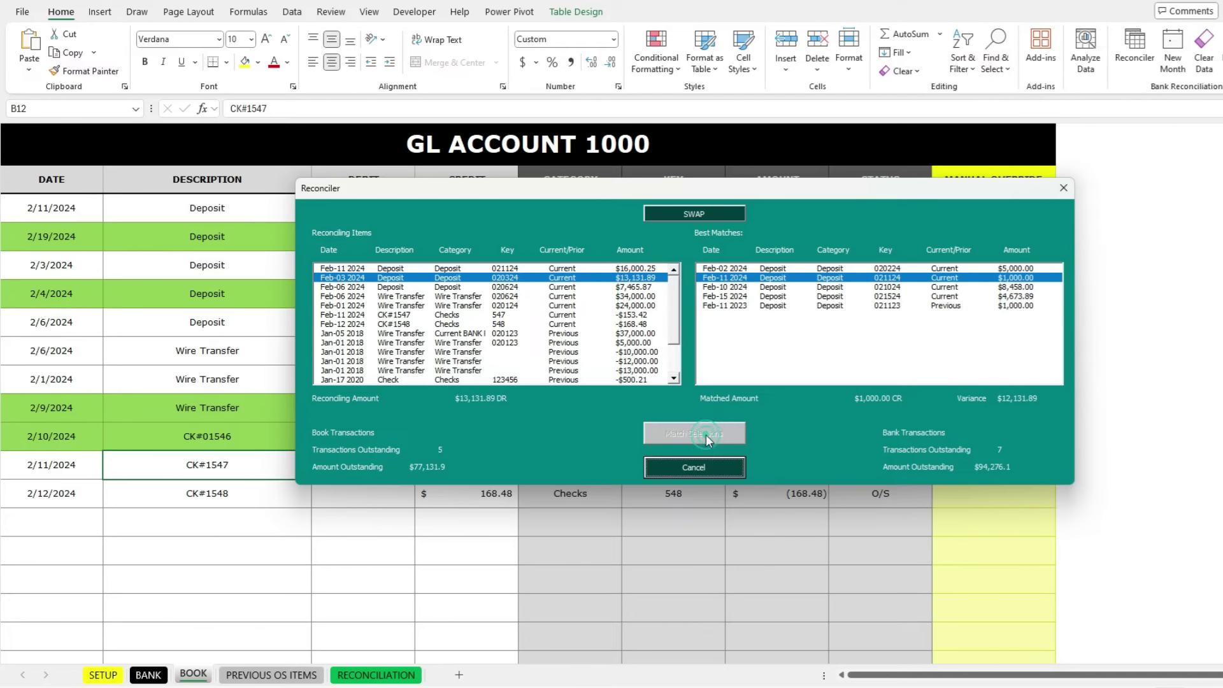
pyautogui.click(1063, 186)
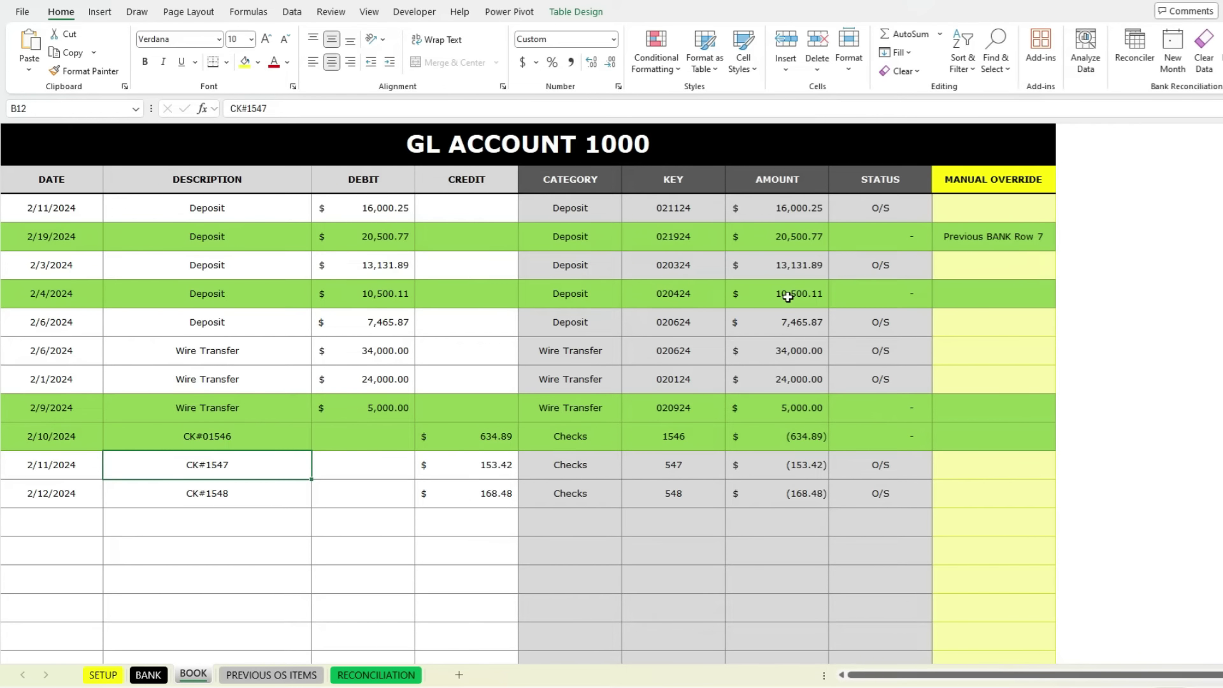
# Compare the manual override notes of the matched $20,500.77 deposits on the BOOK and PREVIOUS OS ITEMS sheets.
pyautogui.click(1006, 235)
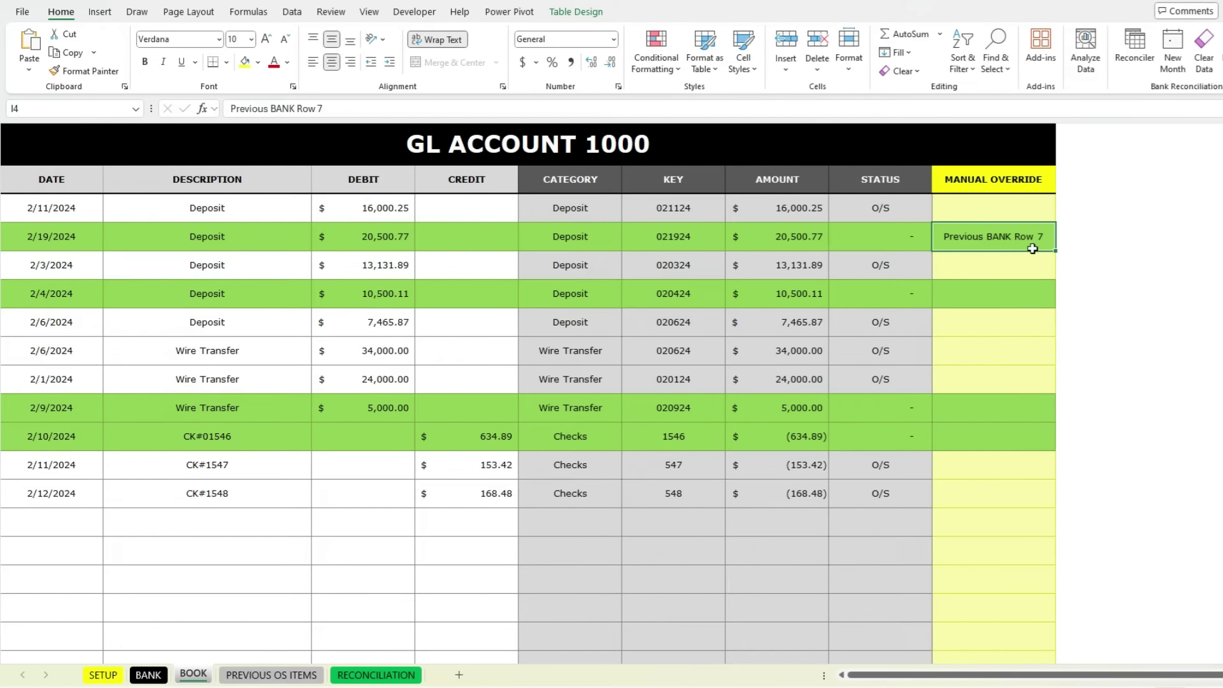
pyautogui.click(293, 676)
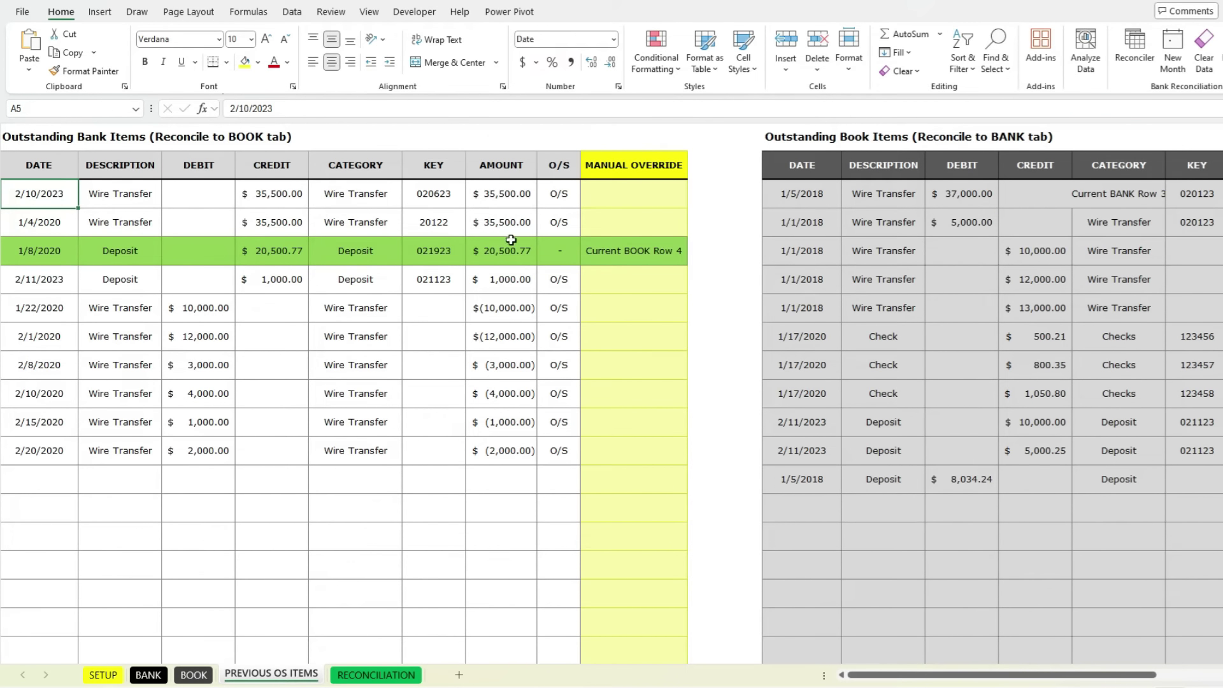
pyautogui.click(592, 251)
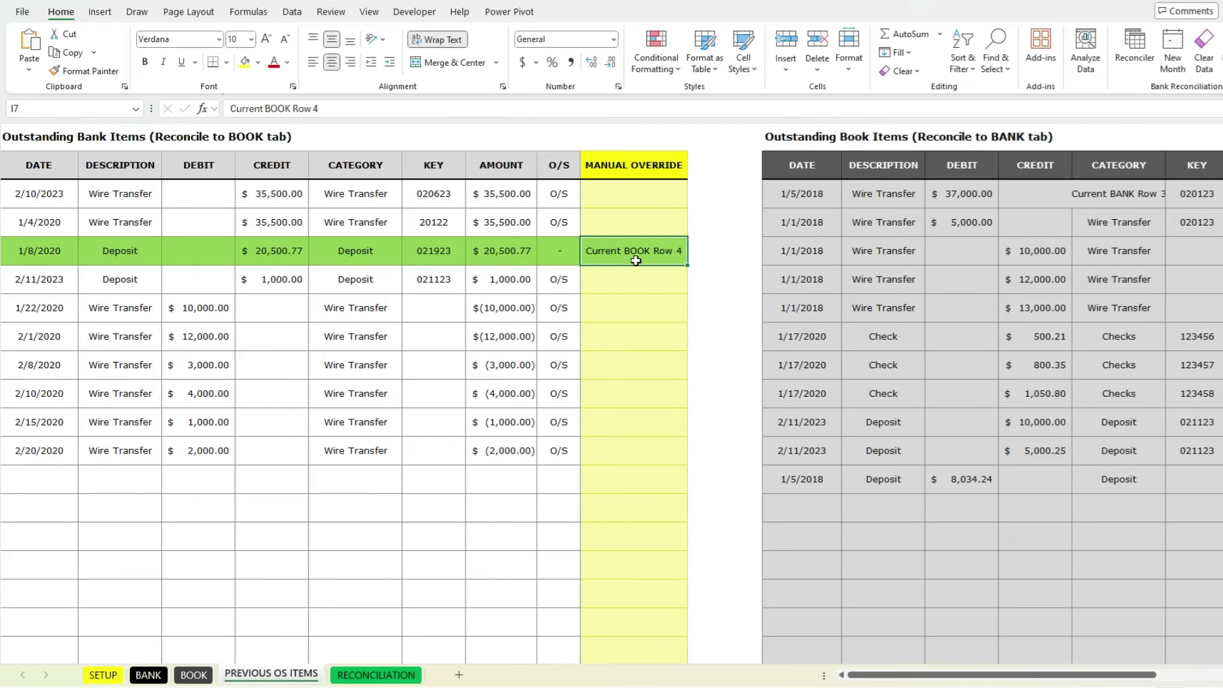
# Try a manual override of x for the 2/3/2024 deposit on the BOOK sheet and undo it.
pyautogui.click(193, 674)
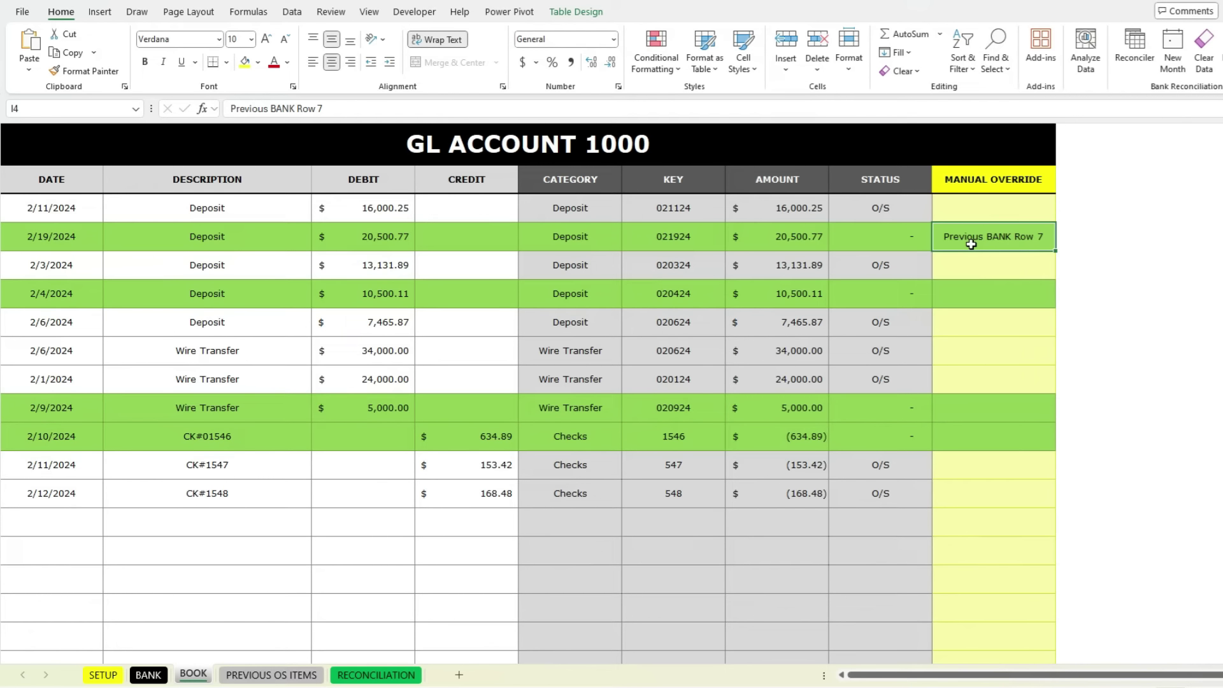
pyautogui.click(992, 274)
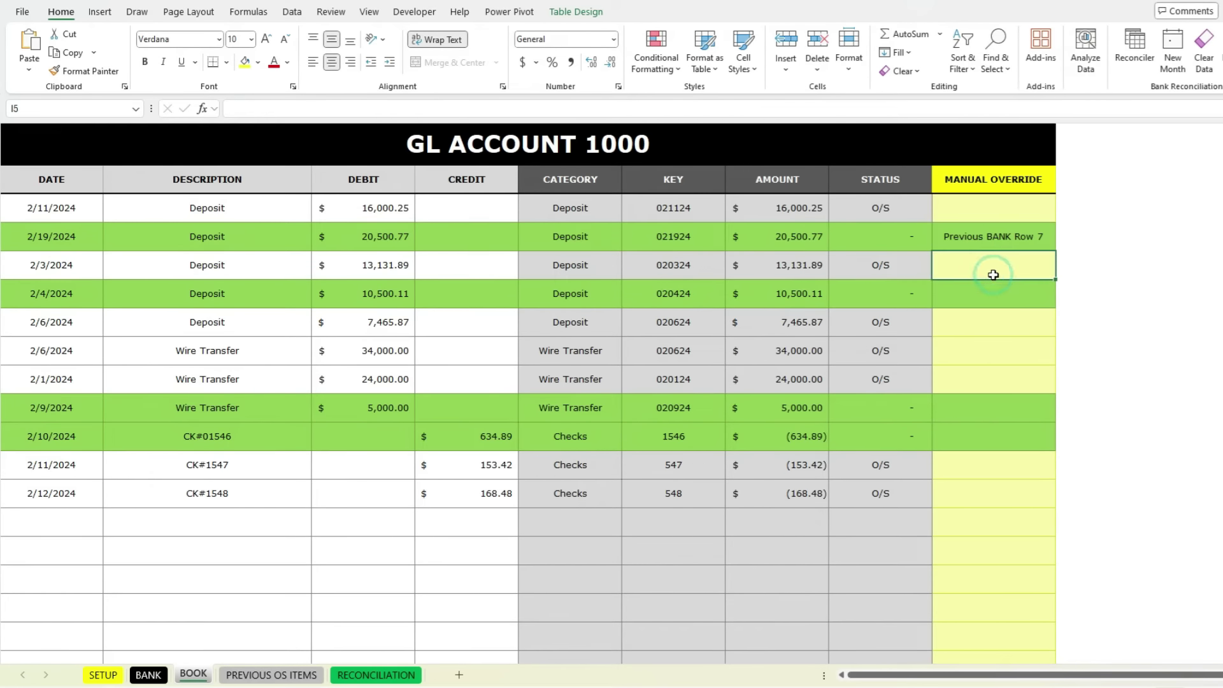
pyautogui.write('x')
pyautogui.press('Return')
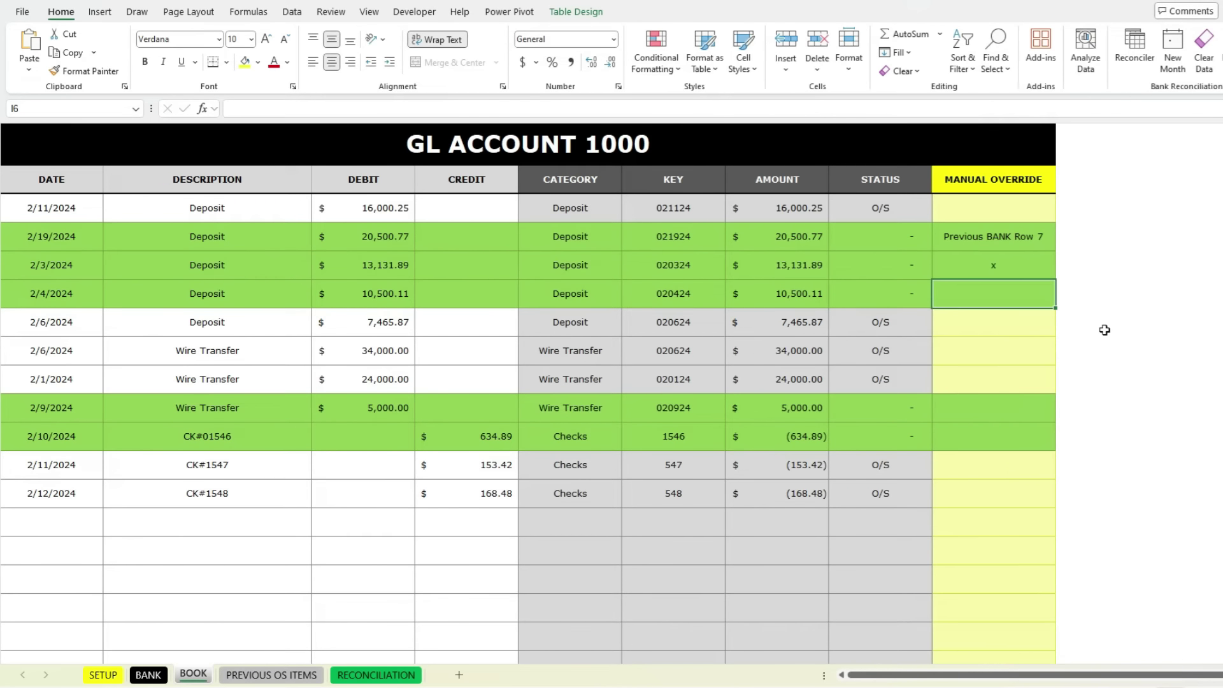
pyautogui.hotkey('ctrl', 'z')
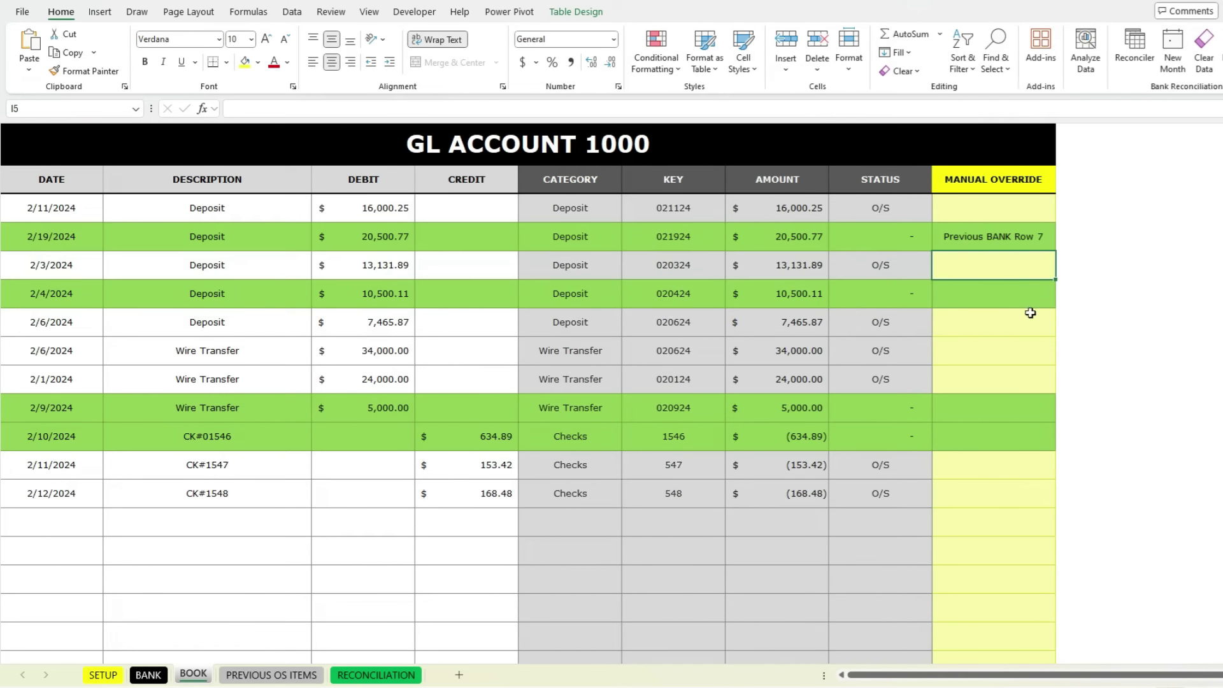
# Inspect the 2/4/2024 deposit's status and amount formulas and the 2/19/2024 override note on the BOOK sheet, and view the BANK sheet.
pyautogui.click(977, 297)
pyautogui.click(915, 293)
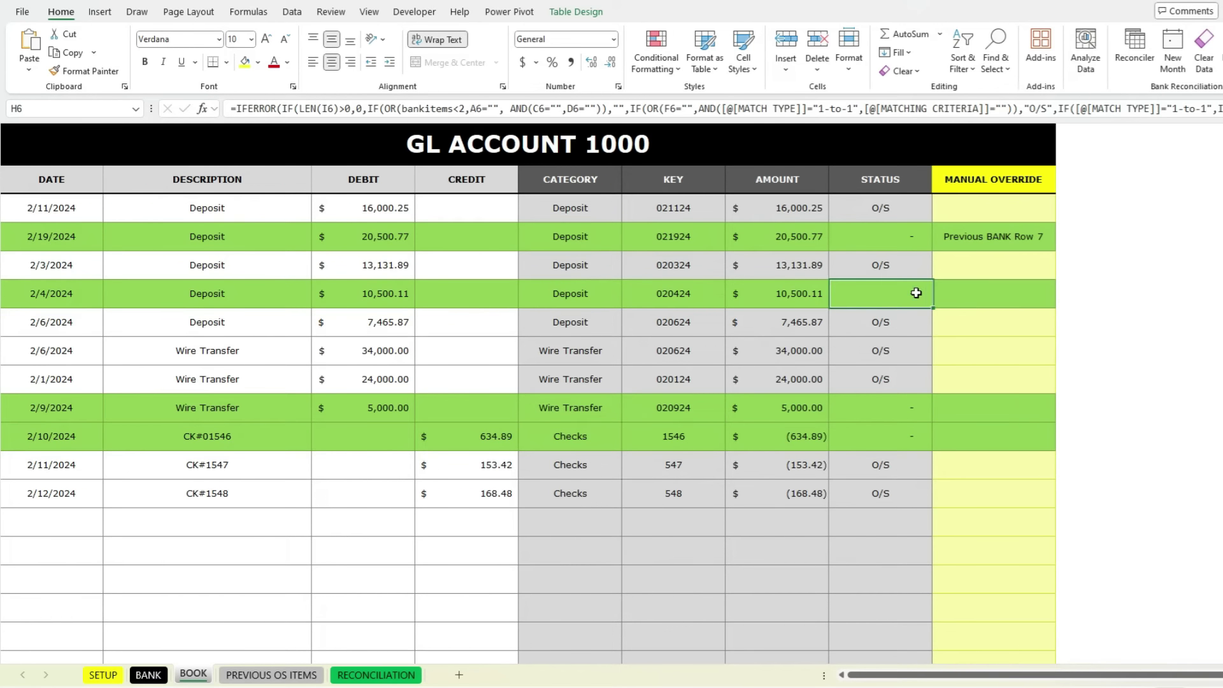
pyautogui.click(766, 292)
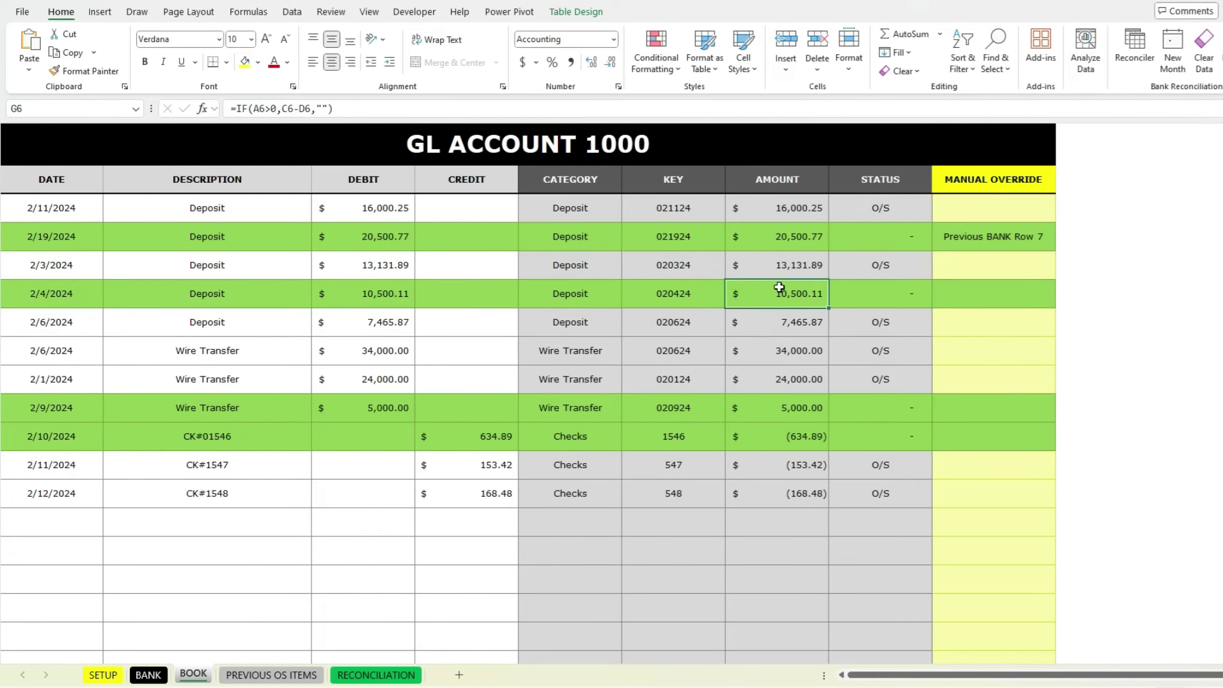
pyautogui.click(969, 235)
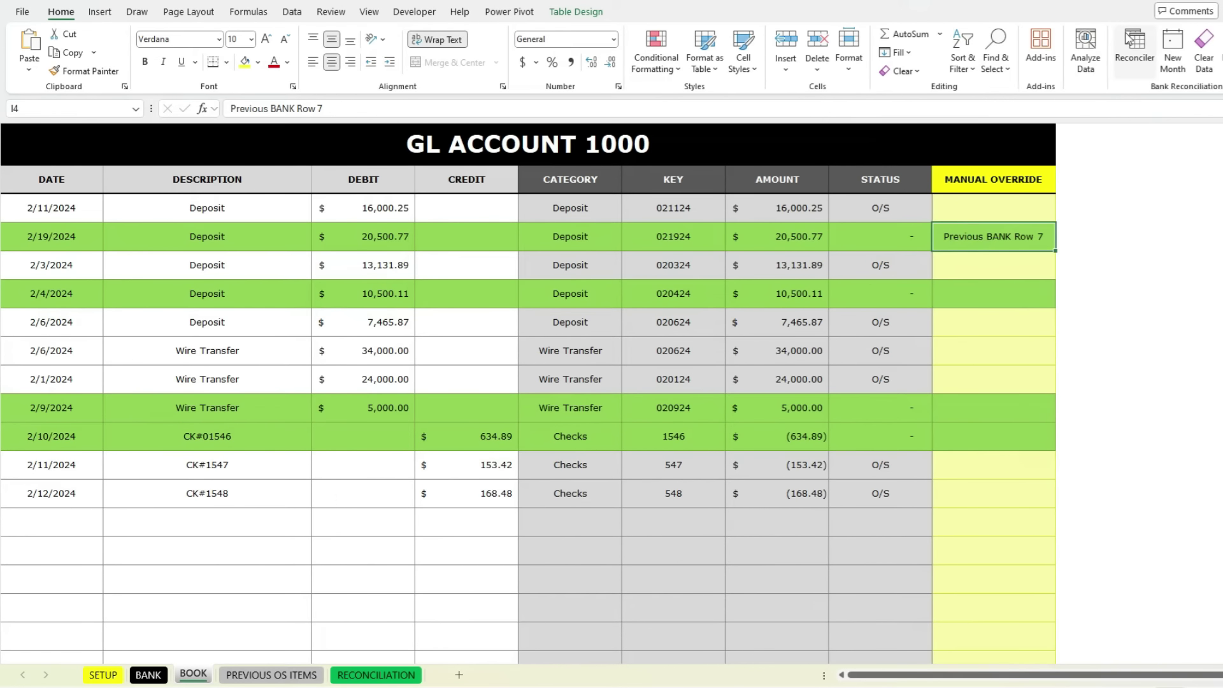
pyautogui.click(160, 673)
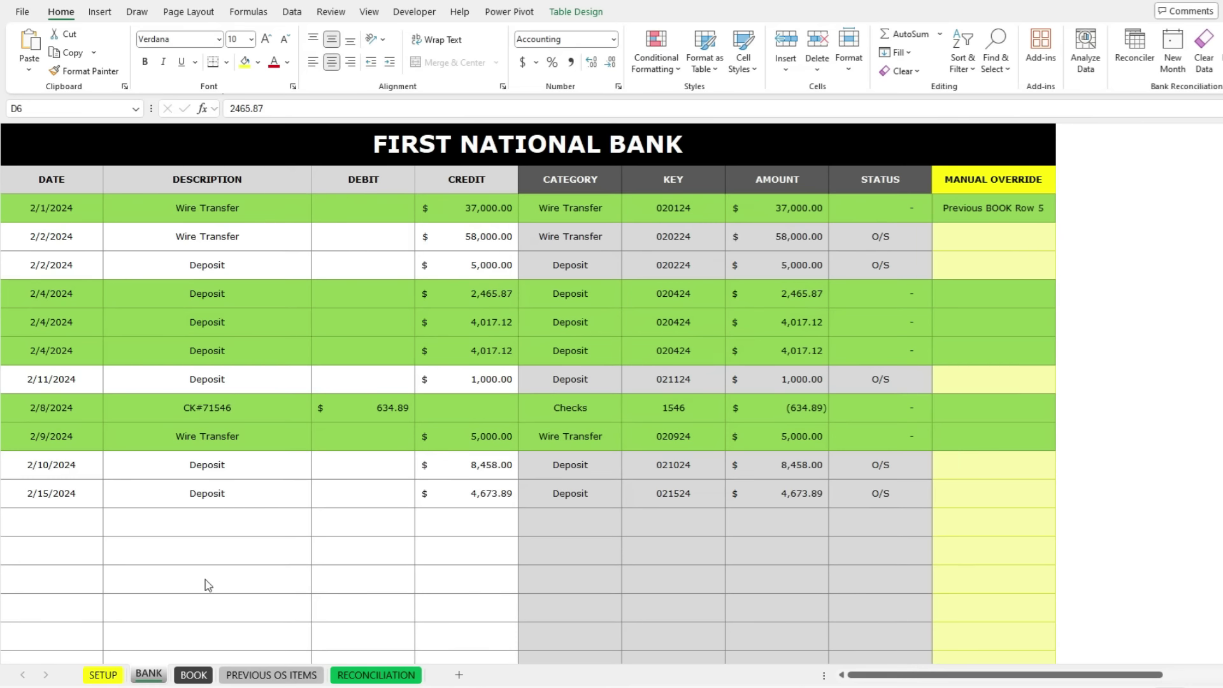
# Inspect the ending bank balance and ending book balance on the RECONCILIATION sheet.
pyautogui.click(368, 677)
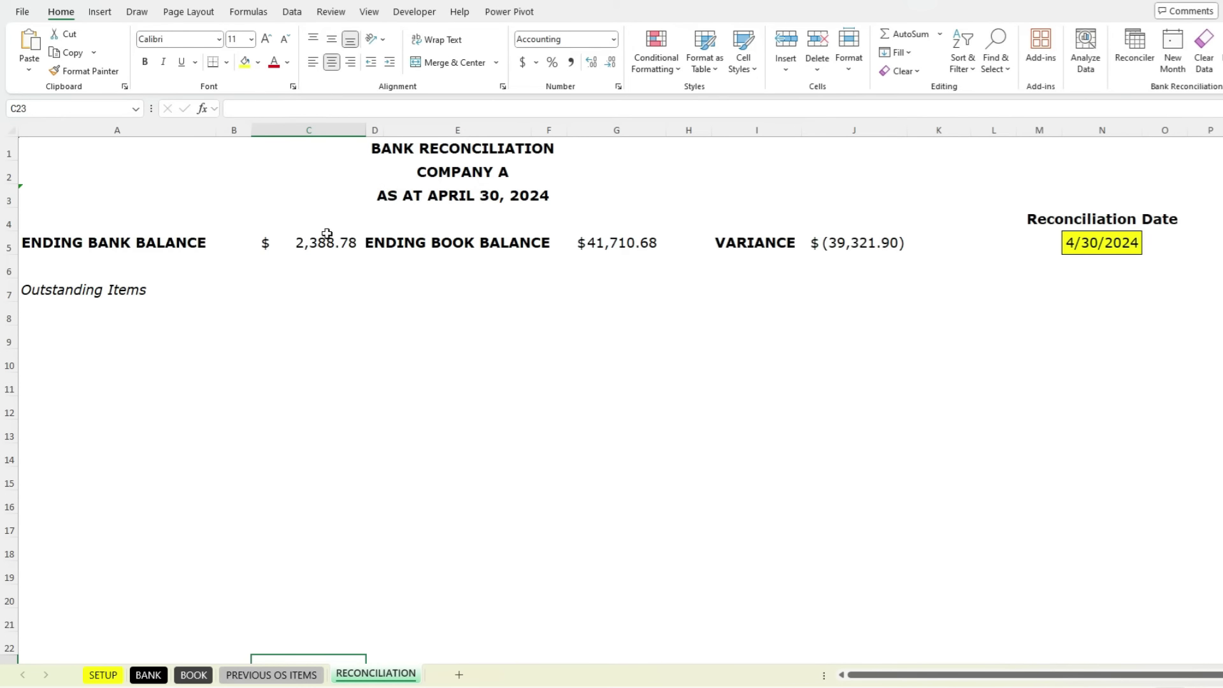
pyautogui.click(311, 247)
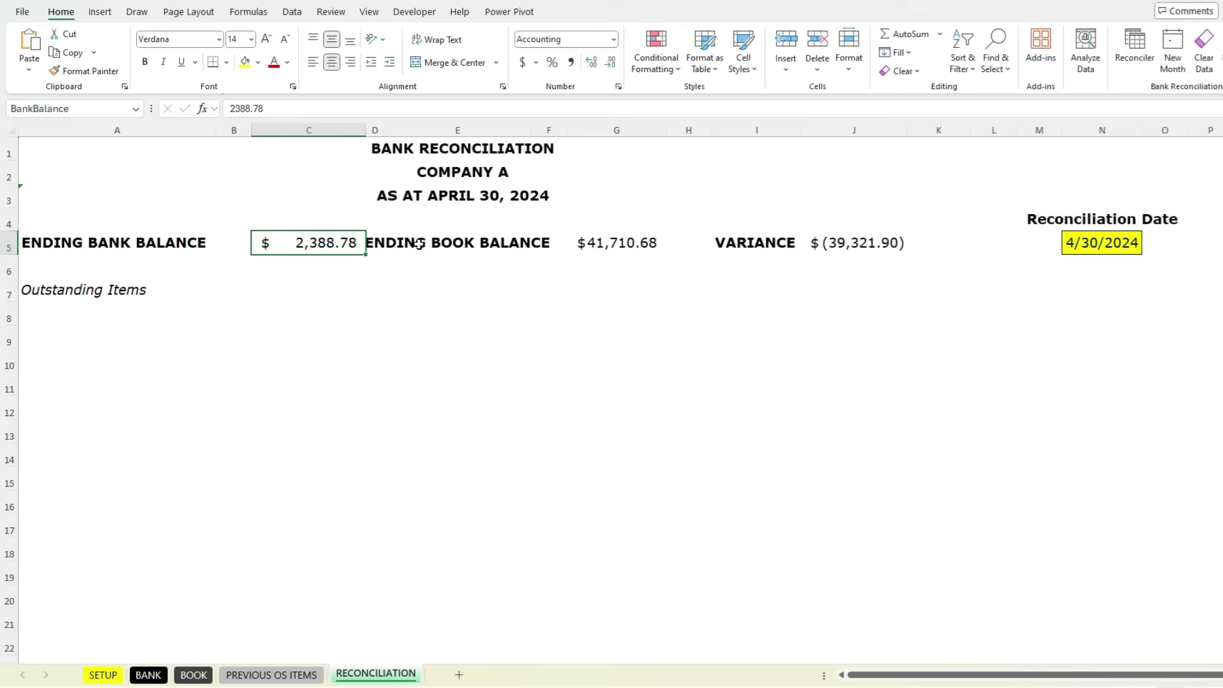
pyautogui.click(636, 246)
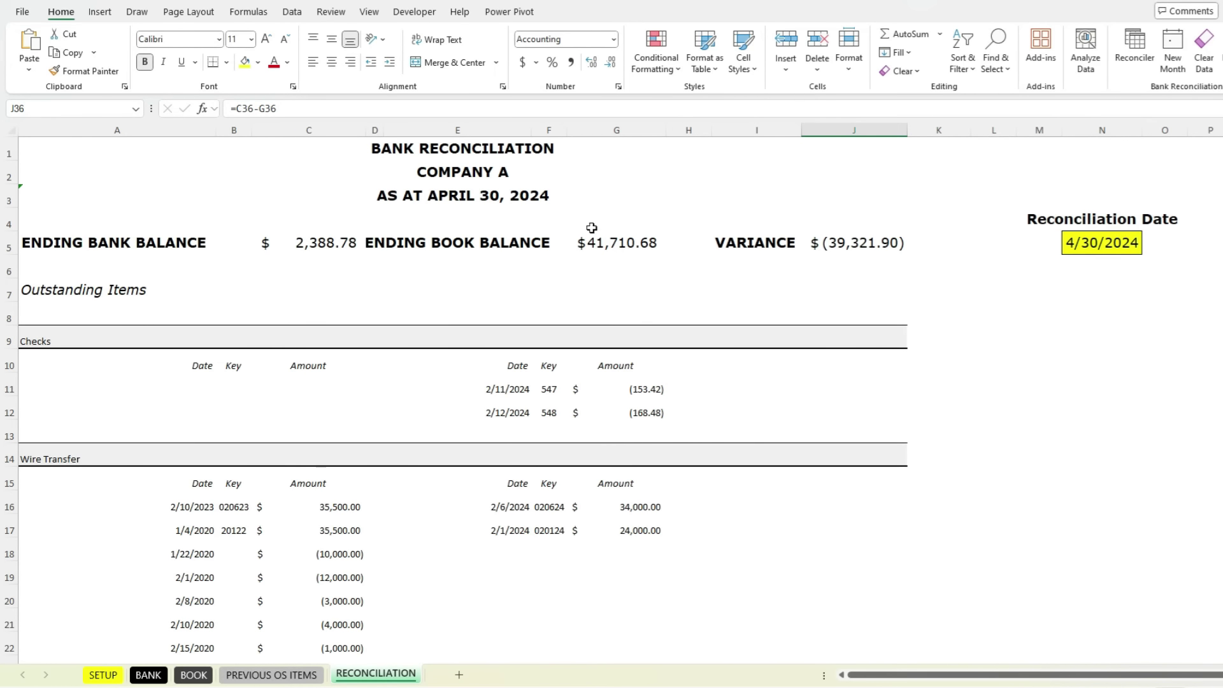
# Review the outstanding checks, wire transfers, deposits, totals and adjusted balances in the reconciliation report.
pyautogui.scroll(-5, 312, 299)
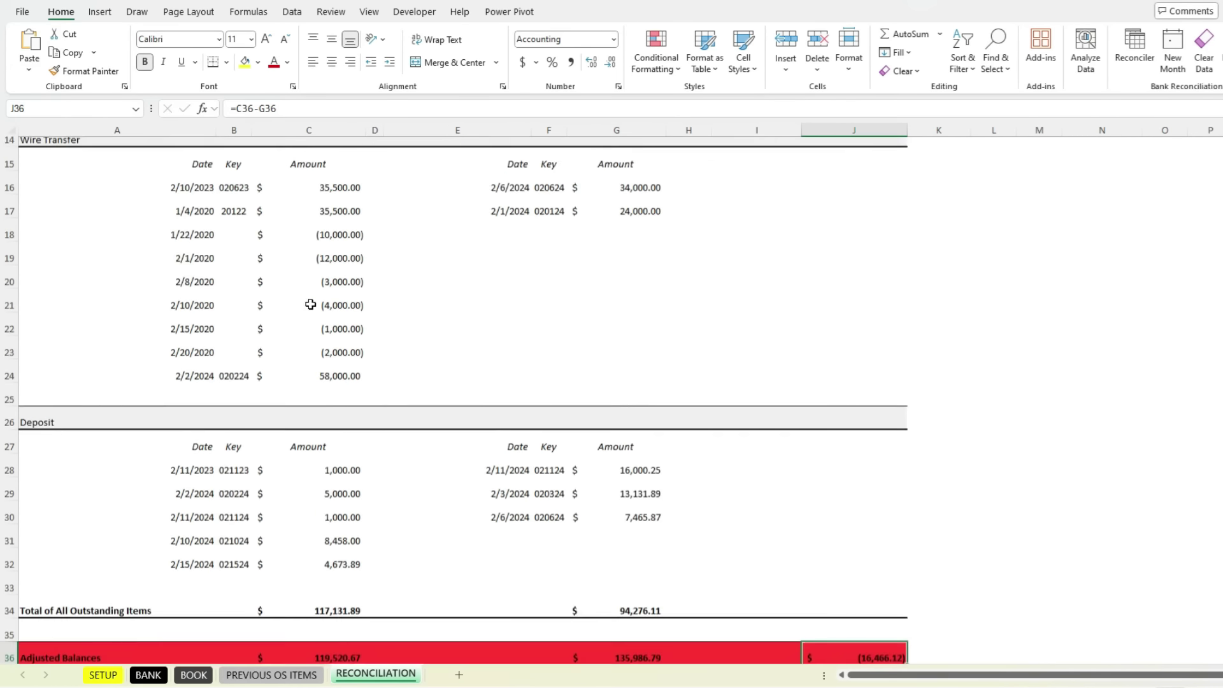
pyautogui.scroll(-1, 312, 304)
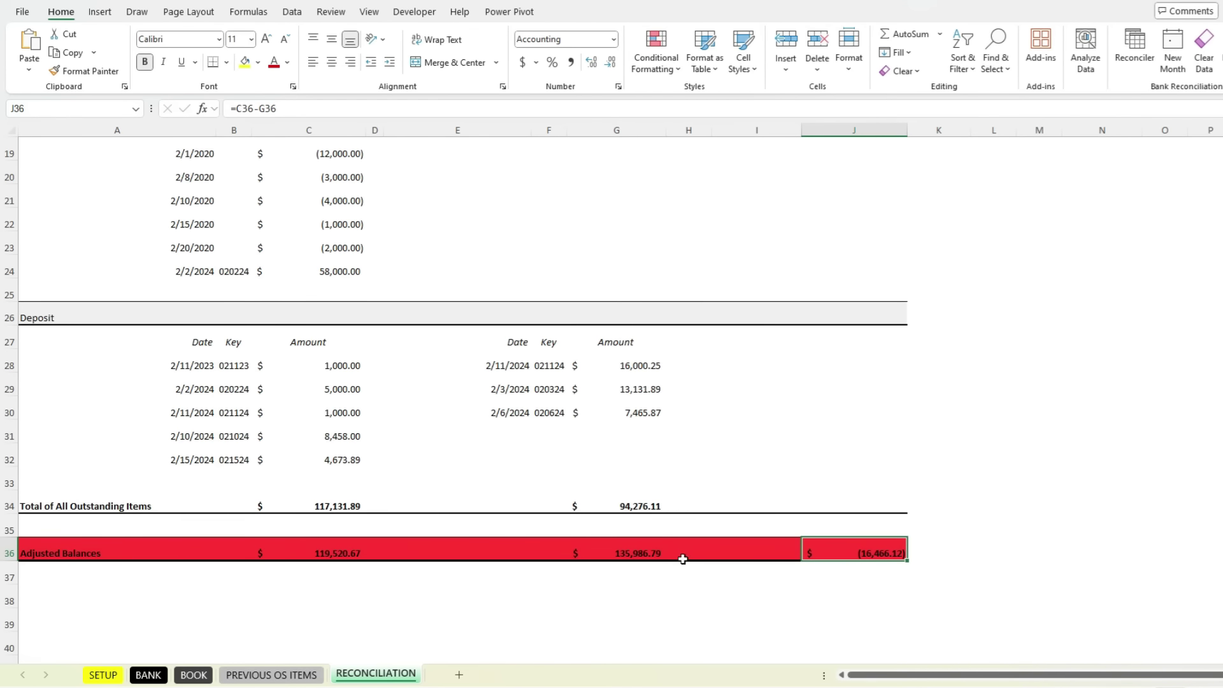
pyautogui.scroll(1, 538, 364)
pyautogui.scroll(2, 538, 364)
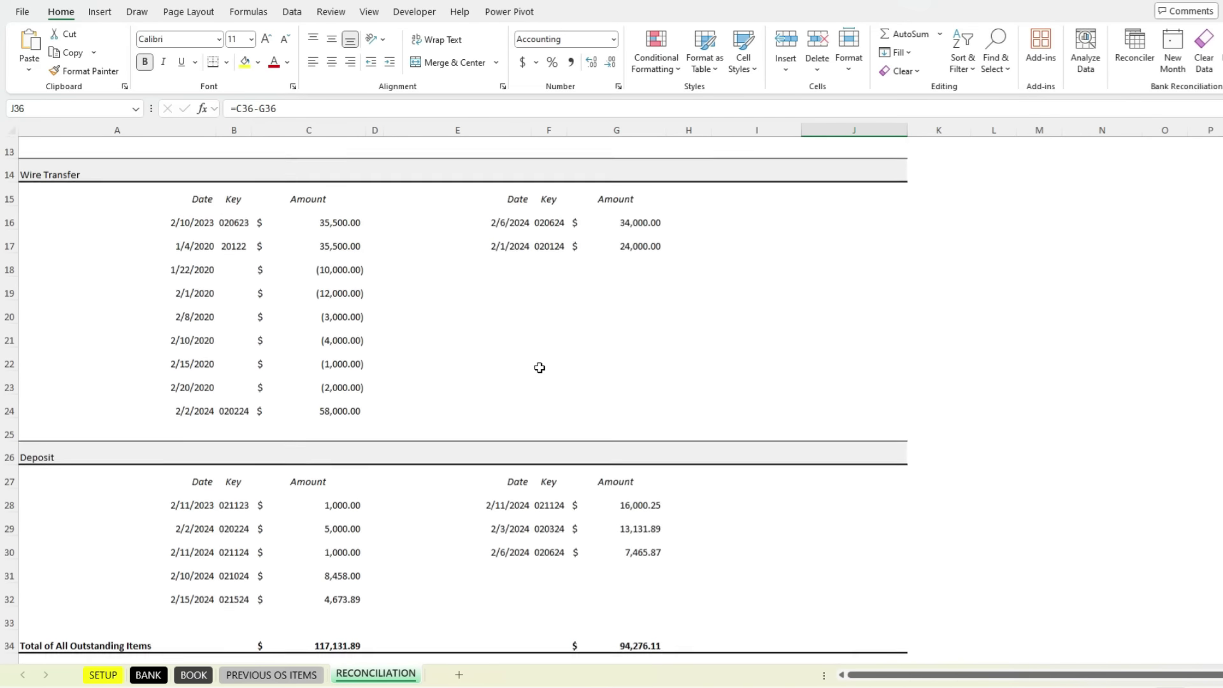
pyautogui.scroll(2, 522, 358)
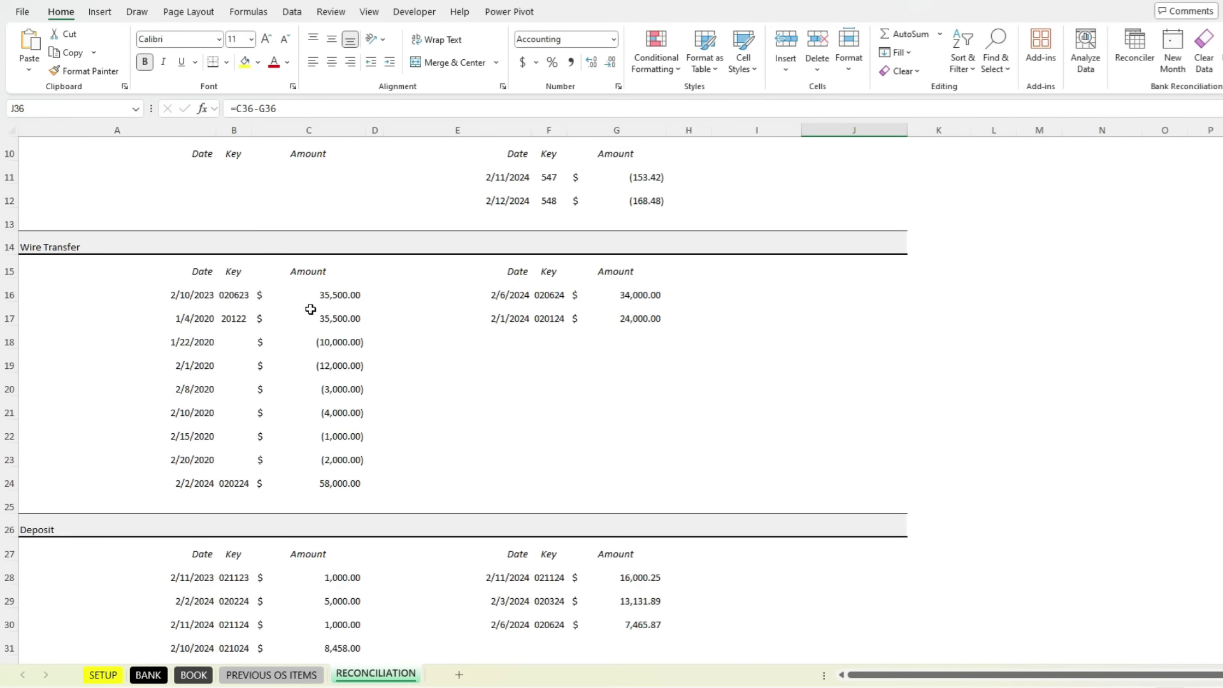
pyautogui.scroll(-1, 201, 392)
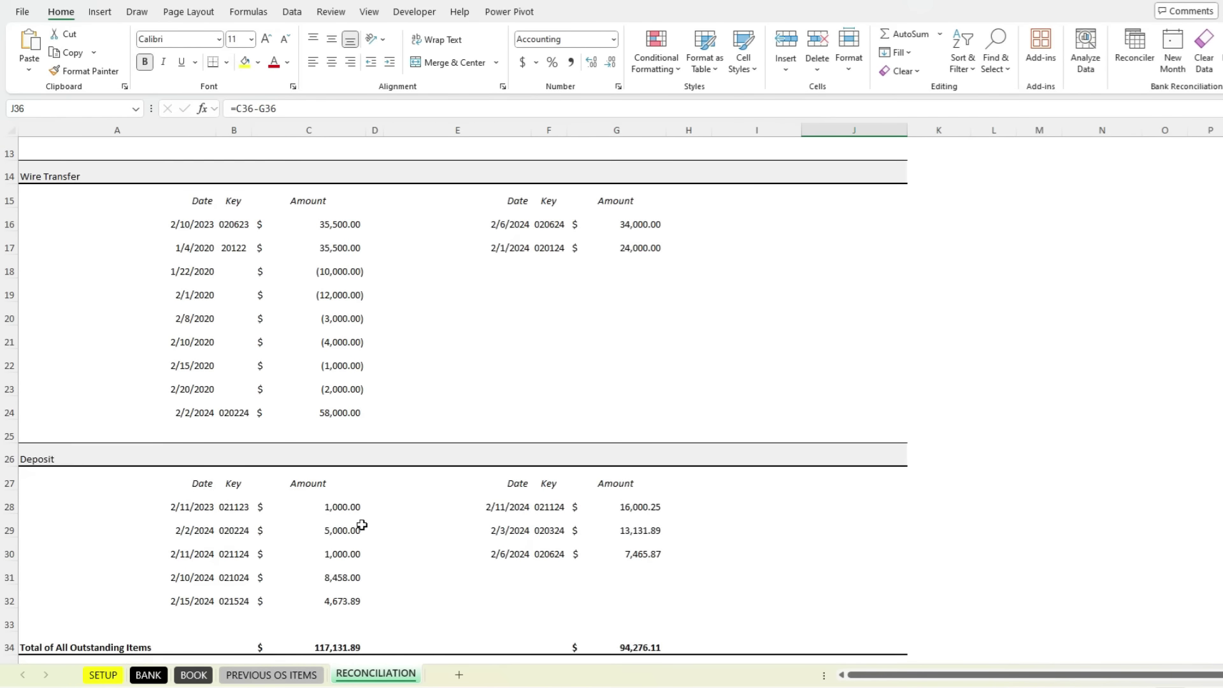
pyautogui.scroll(-1, 377, 527)
pyautogui.scroll(1, 433, 408)
pyautogui.scroll(3, 434, 407)
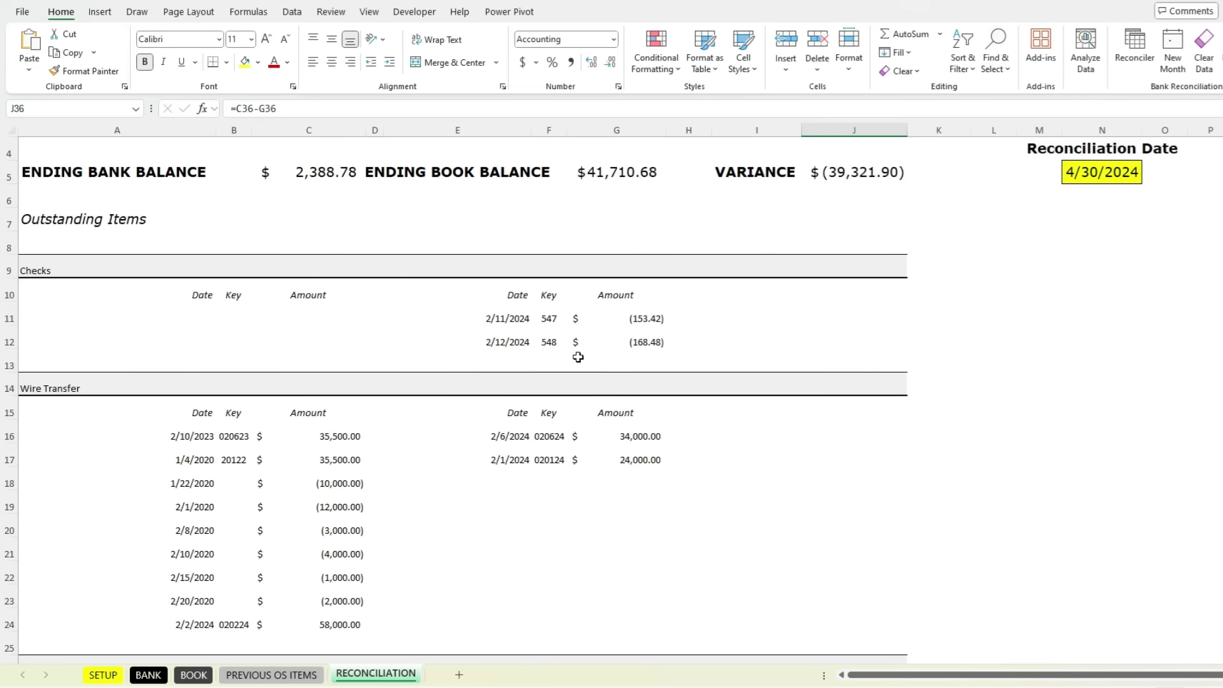
# Start a new month reconciliation that clears the bank and book data and copies outstanding items to the PREVIOUS OS ITEMS sheet.
pyautogui.click(1180, 60)
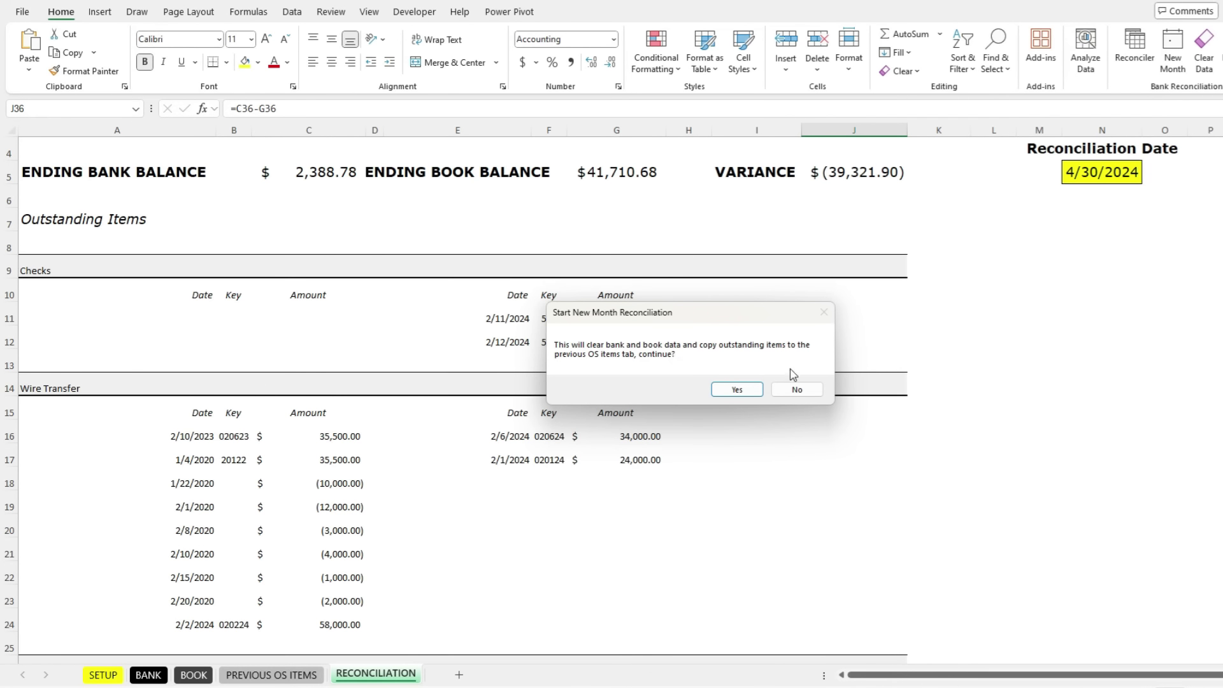
pyautogui.click(815, 389)
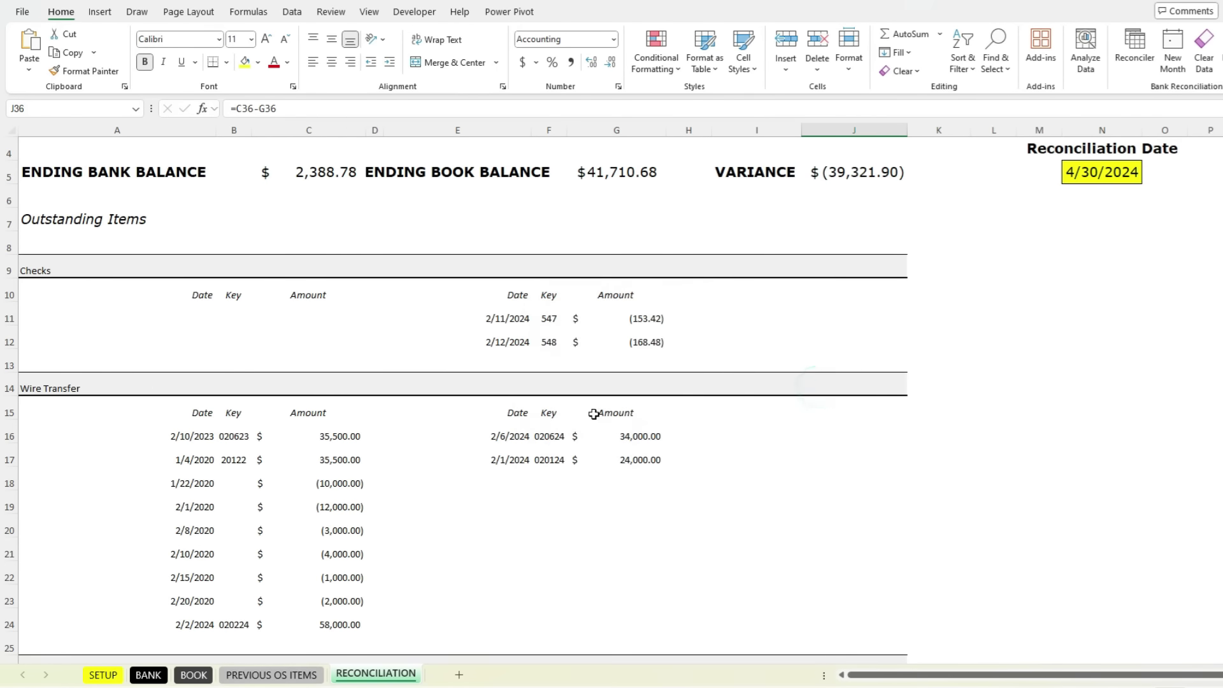
pyautogui.click(270, 677)
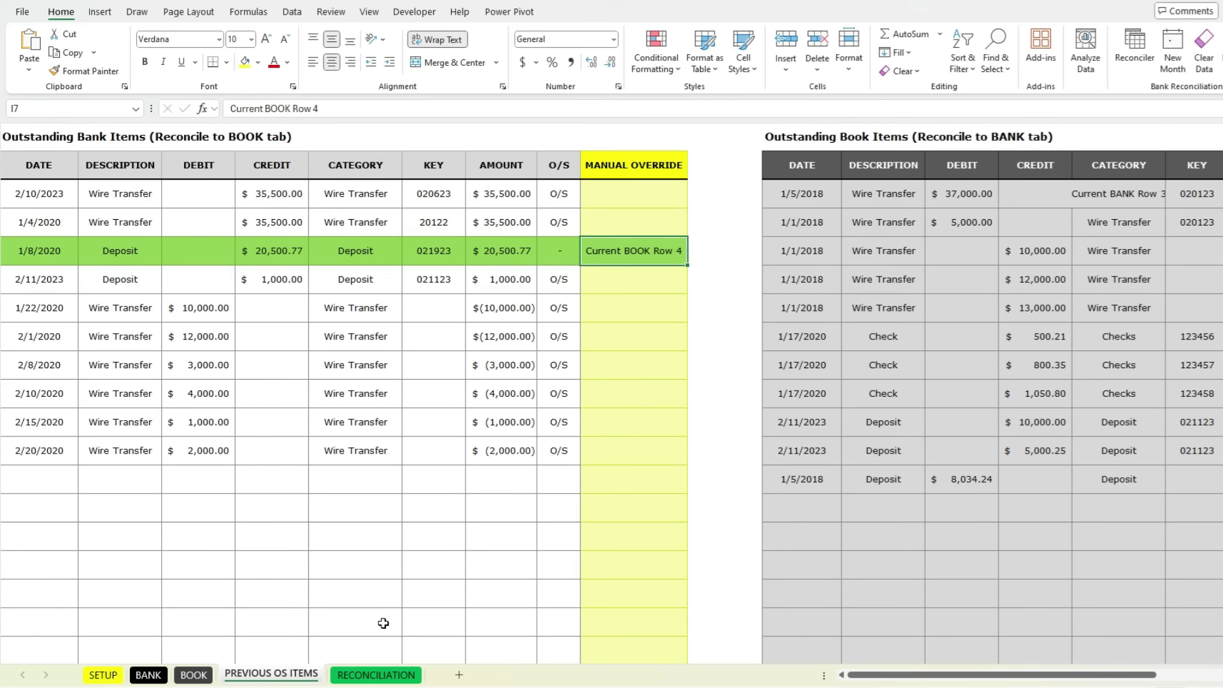
pyautogui.click(376, 675)
pyautogui.click(1178, 64)
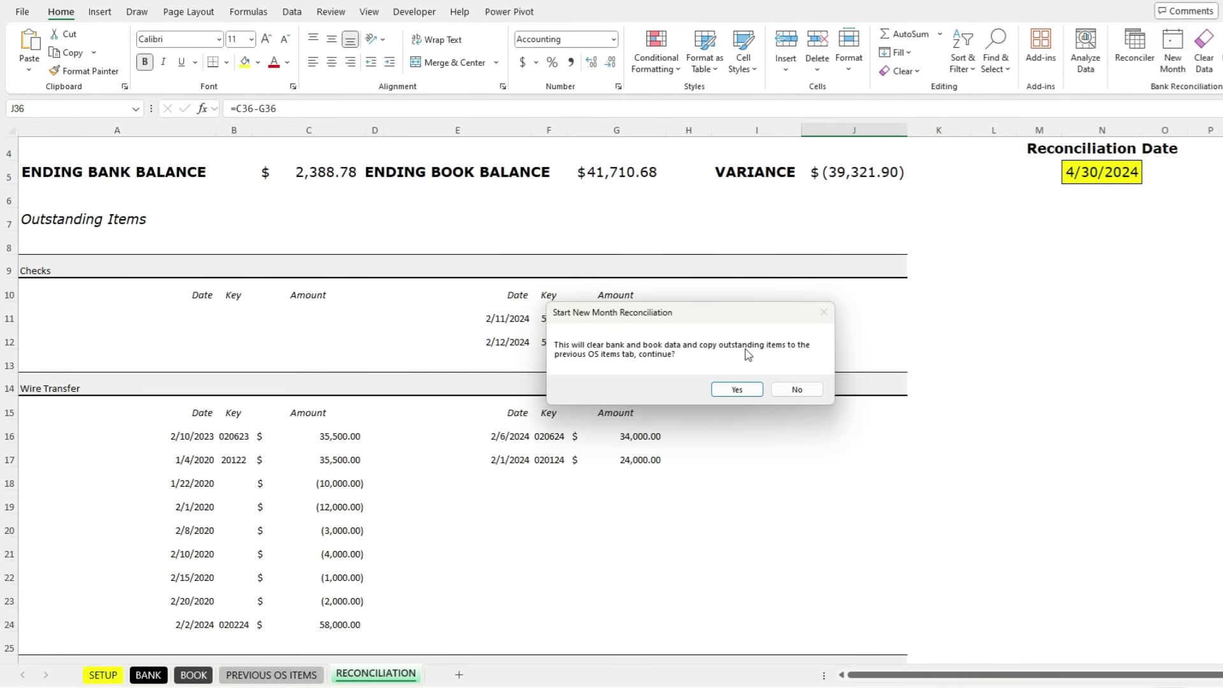
pyautogui.click(739, 390)
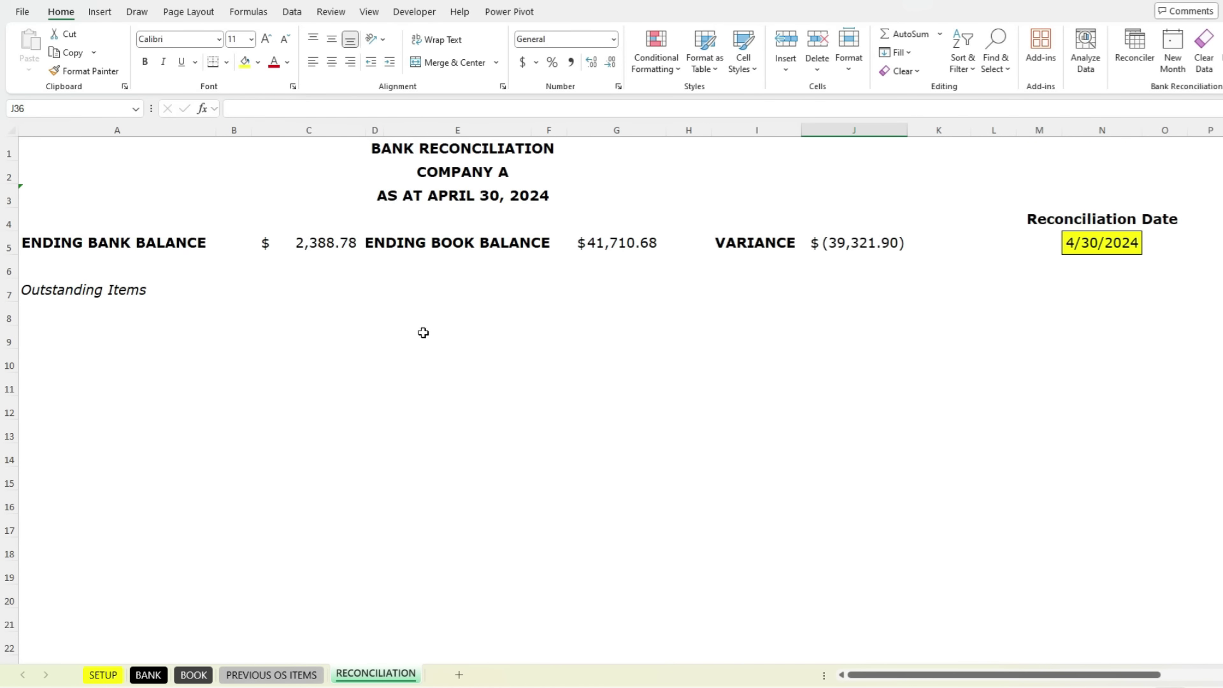
# Check the BANK and BOOK sheets and examine the February 2024 bank and book items carried over to PREVIOUS OS ITEMS.
pyautogui.click(150, 674)
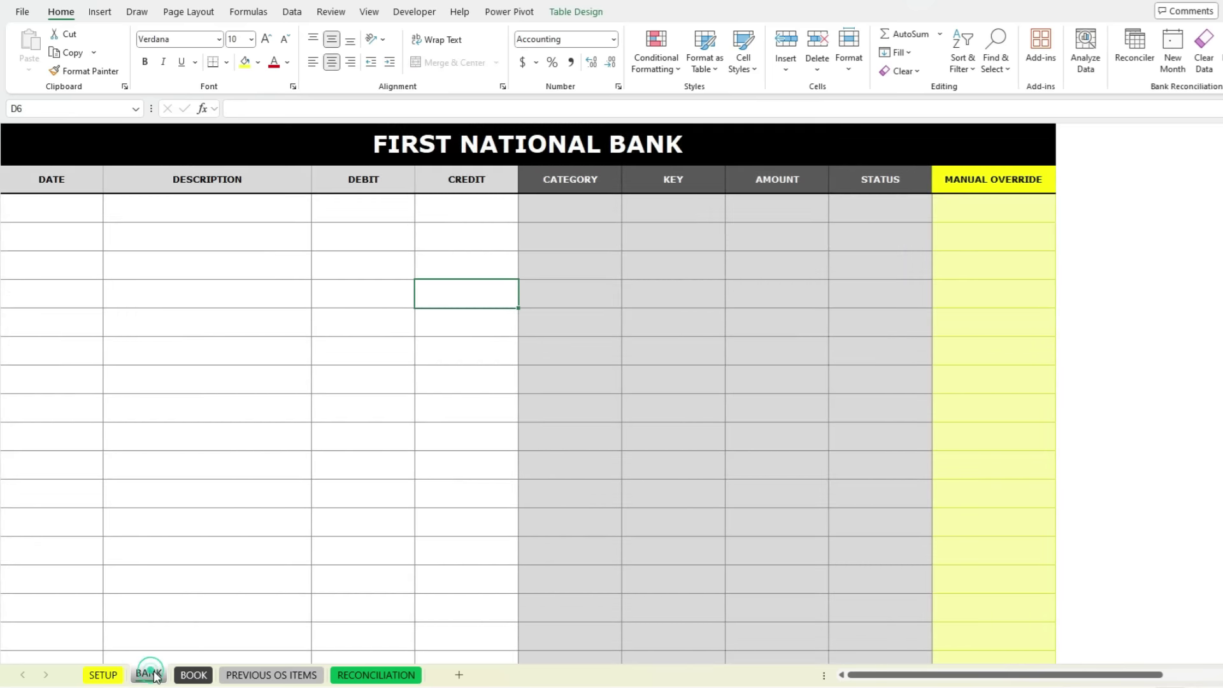
pyautogui.click(213, 677)
pyautogui.click(256, 675)
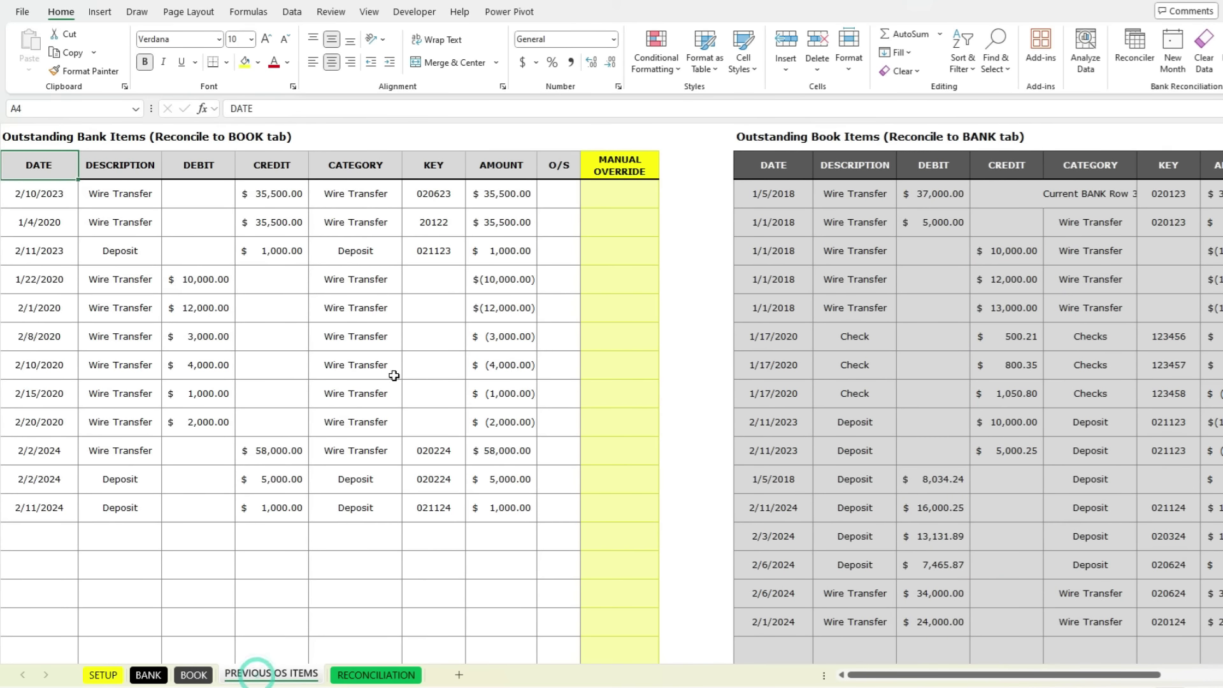
pyautogui.moveTo(64, 450); pyautogui.dragTo(63, 508)
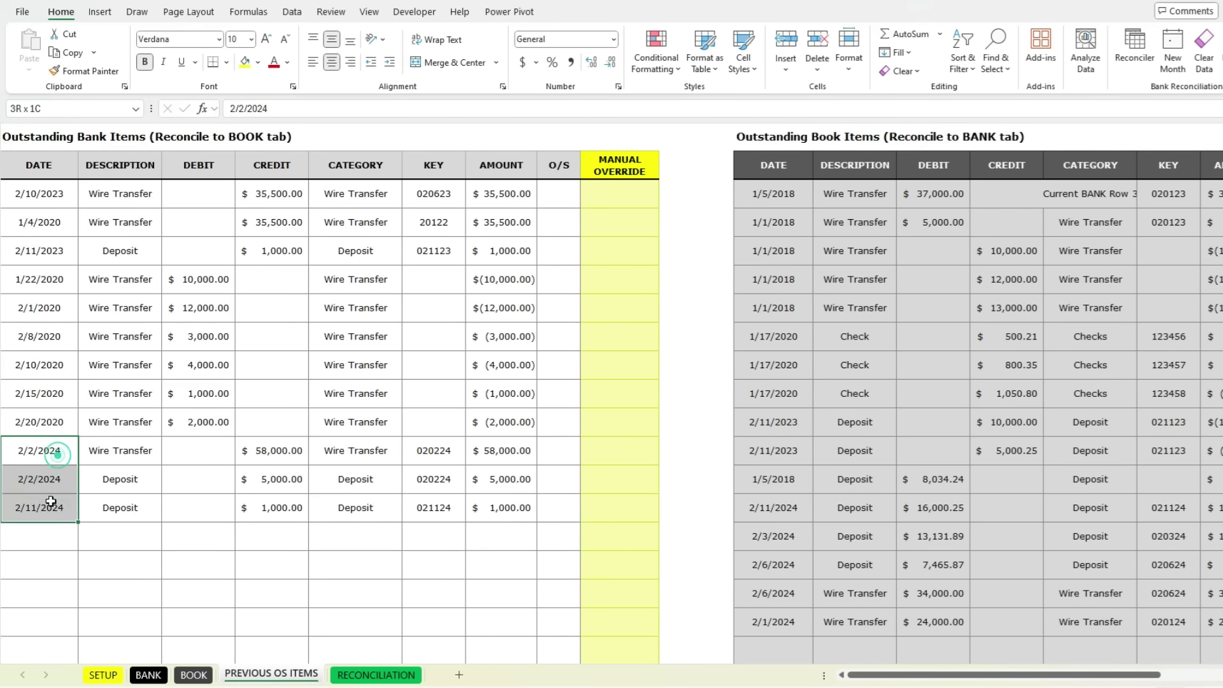
pyautogui.moveTo(785, 507); pyautogui.dragTo(801, 610)
pyautogui.click(801, 611)
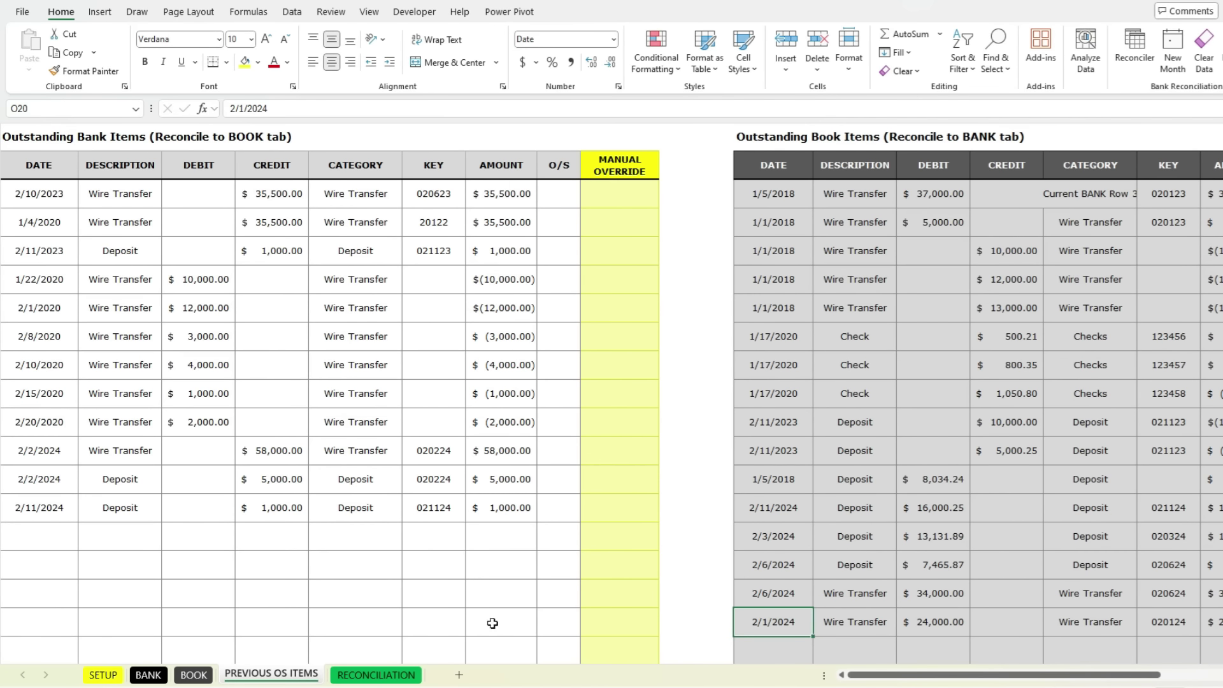
# Compare the BANK sheet with the PREVIOUS OS ITEMS sheet again and view the matching rules on the SETUP sheet.
pyautogui.click(163, 671)
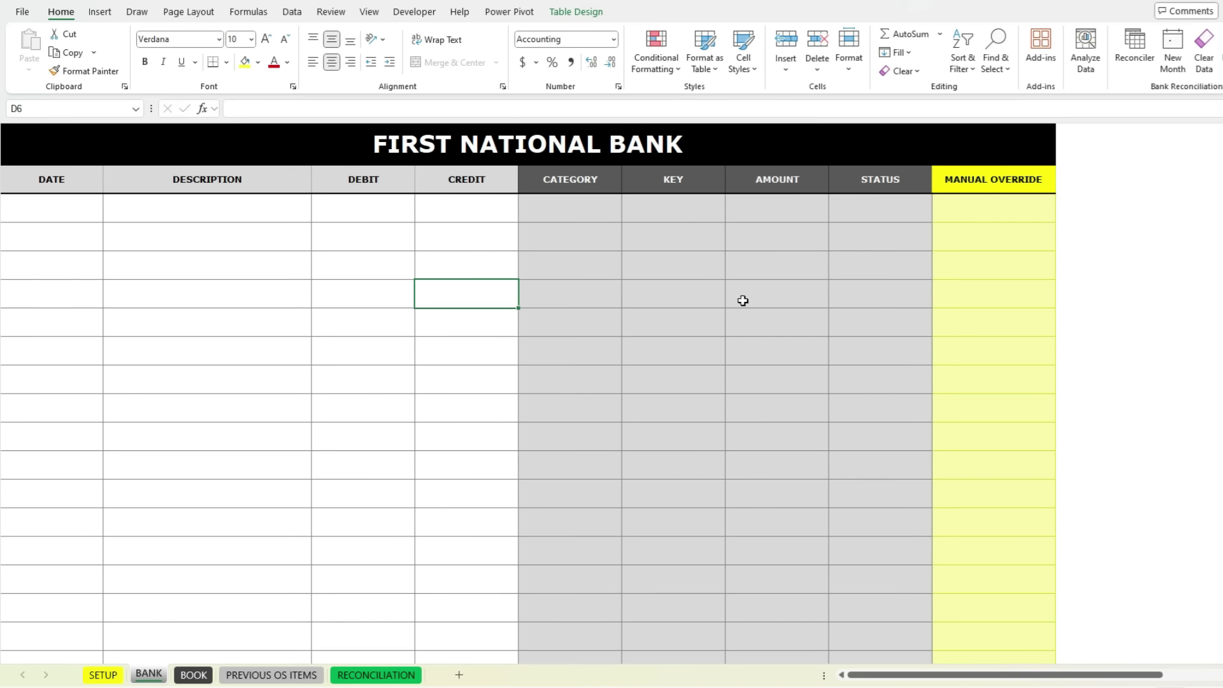
pyautogui.click(281, 675)
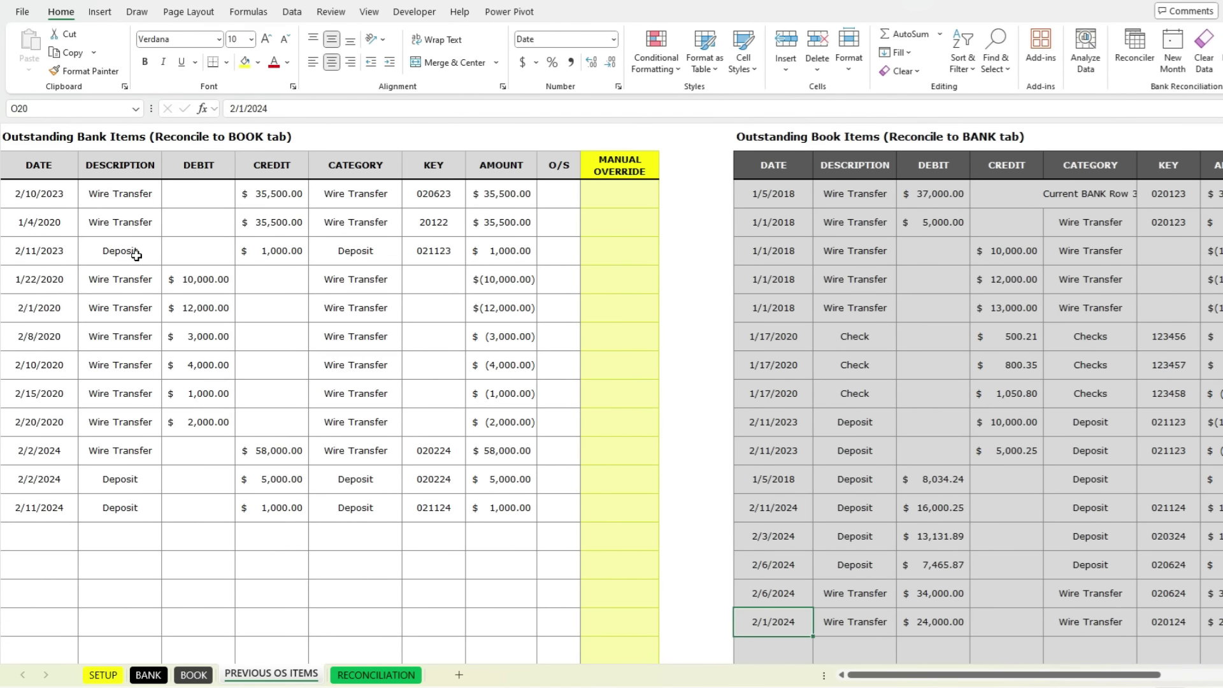
pyautogui.click(148, 674)
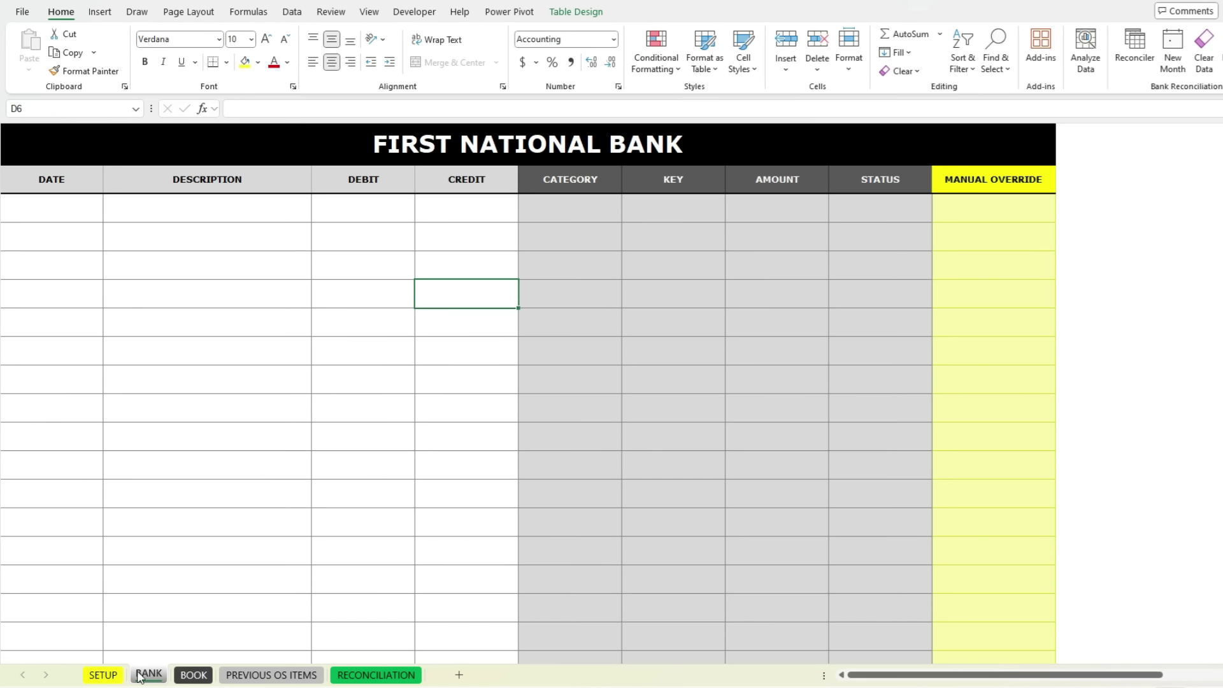
pyautogui.click(102, 675)
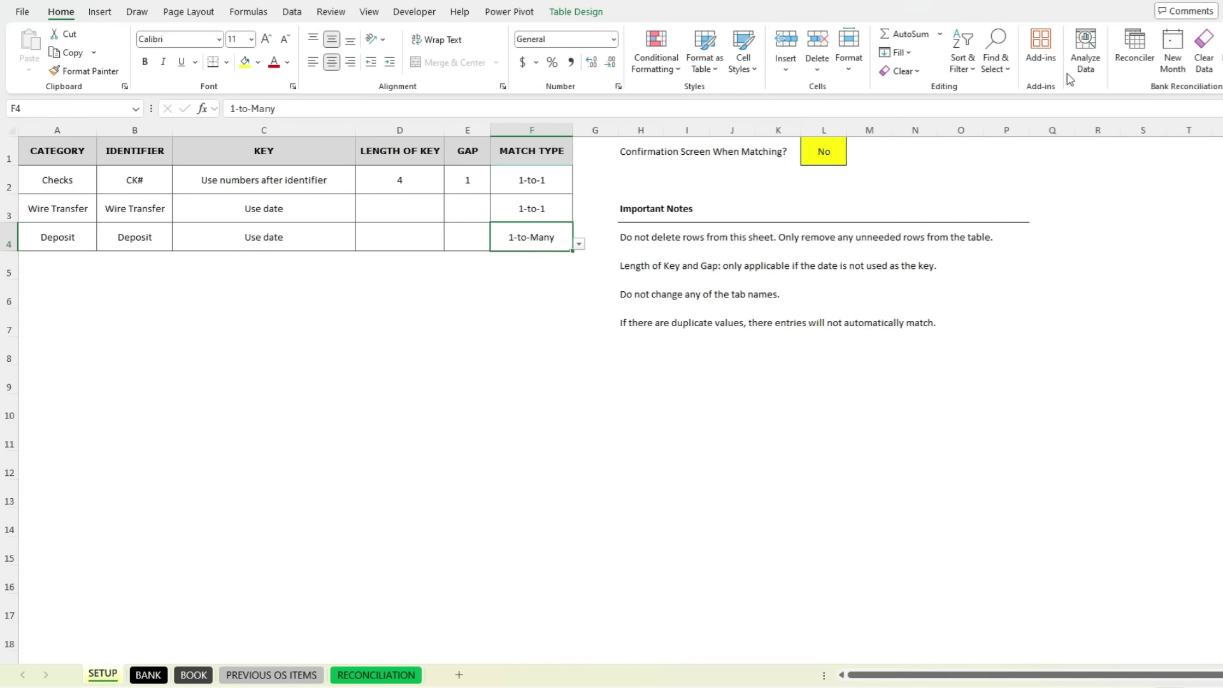